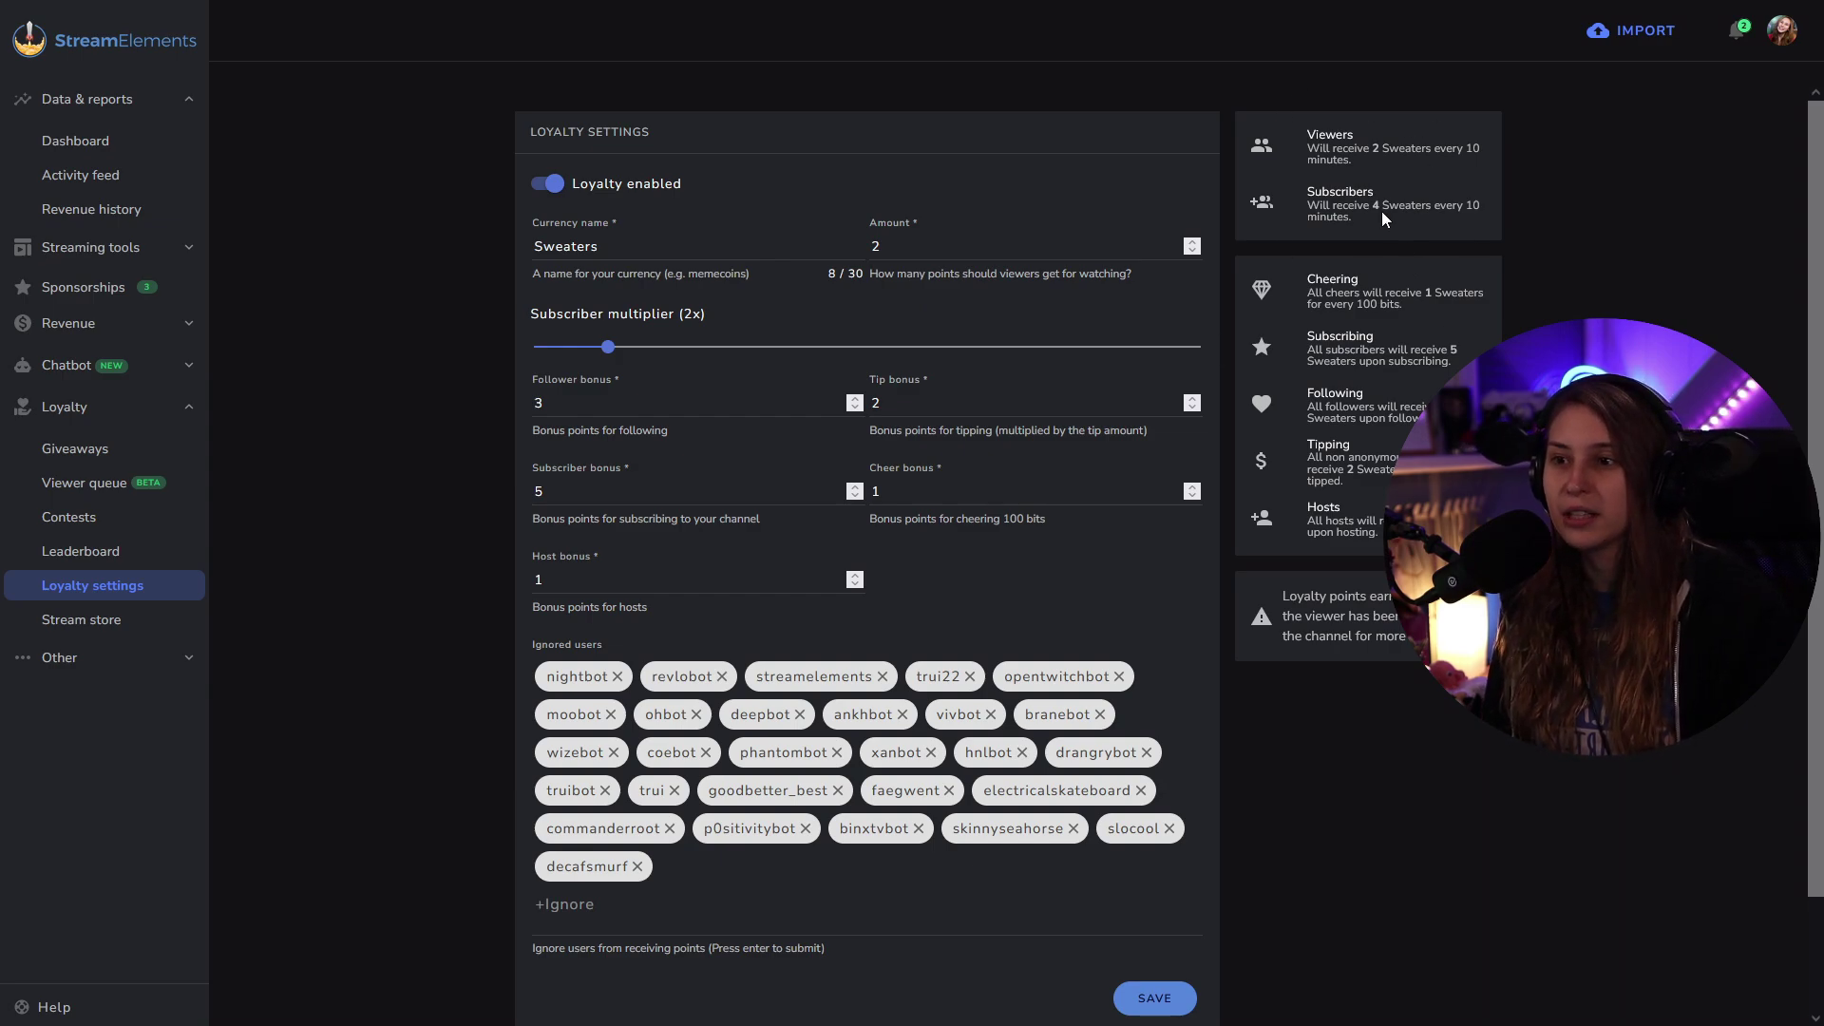
Step: Review the viewer watch reward, subscriber multiplier, follower bonus and tip bonus against the loyalty reward summary
mouse_move(1347, 149)
left_mouse_down()
mouse_move(1414, 150)
mouse_move(1345, 165)
left_mouse_up()
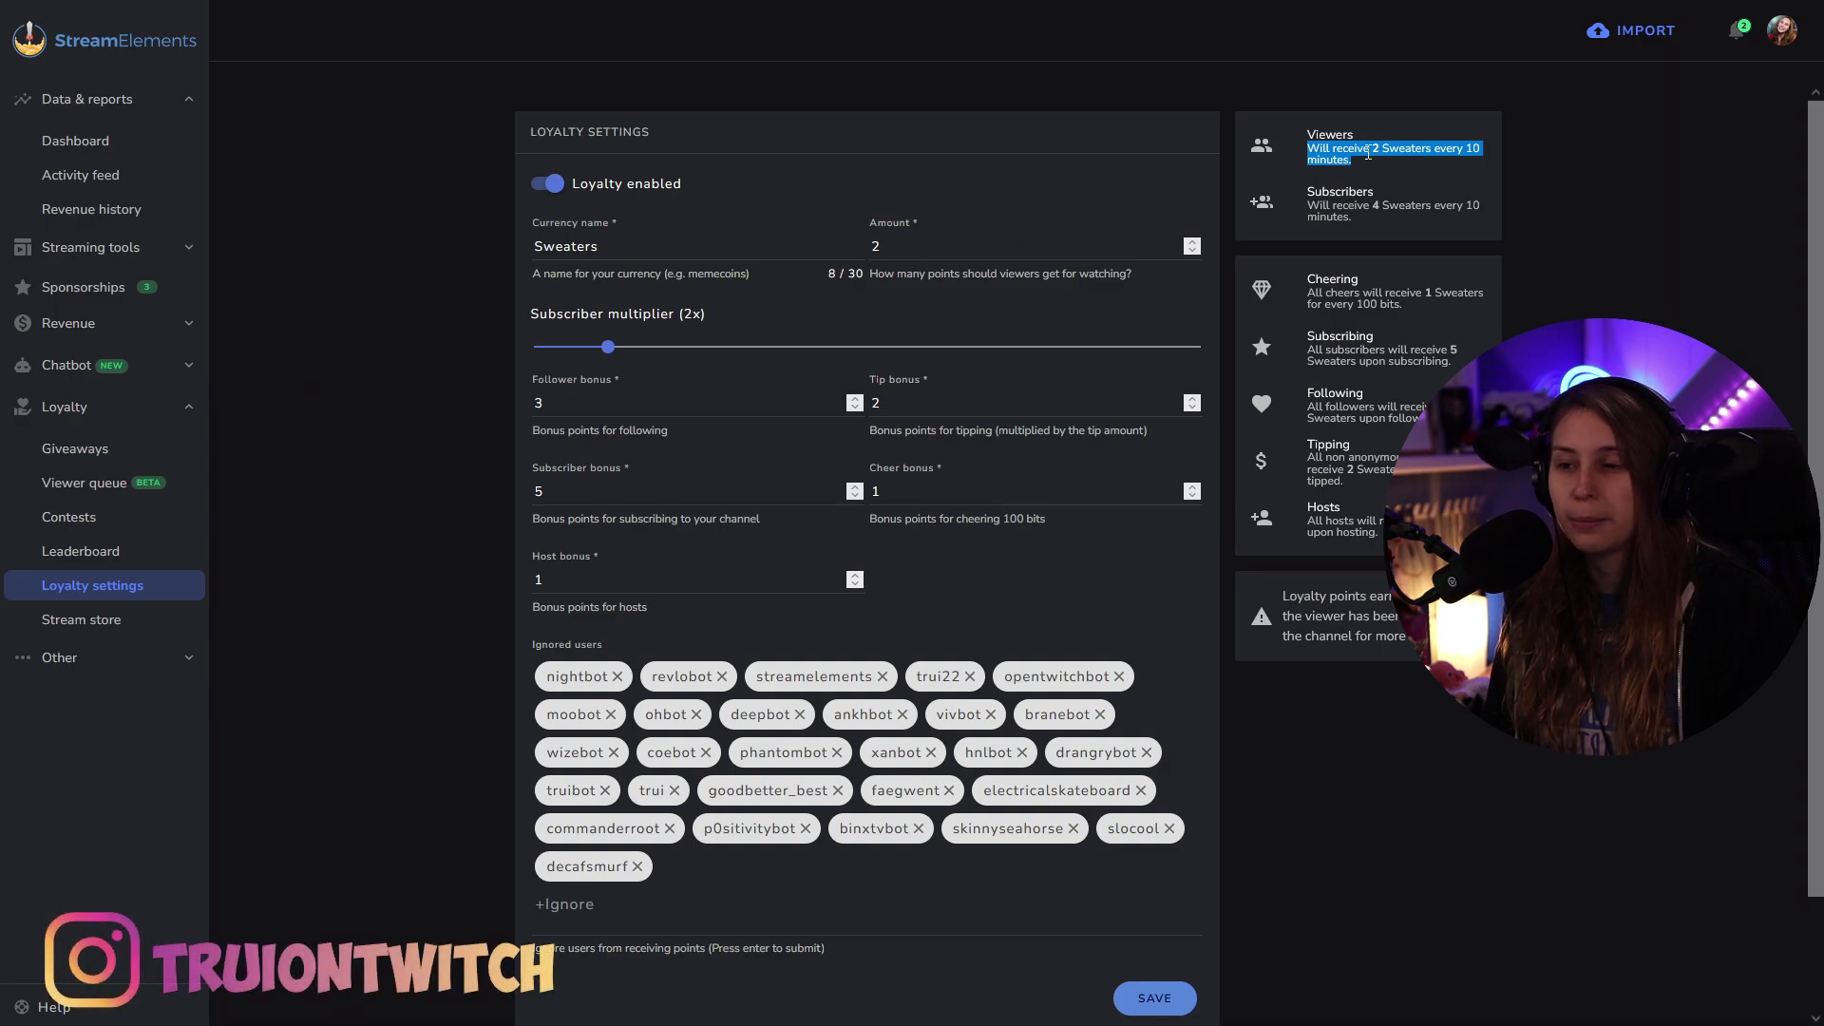
left_click(1403, 751)
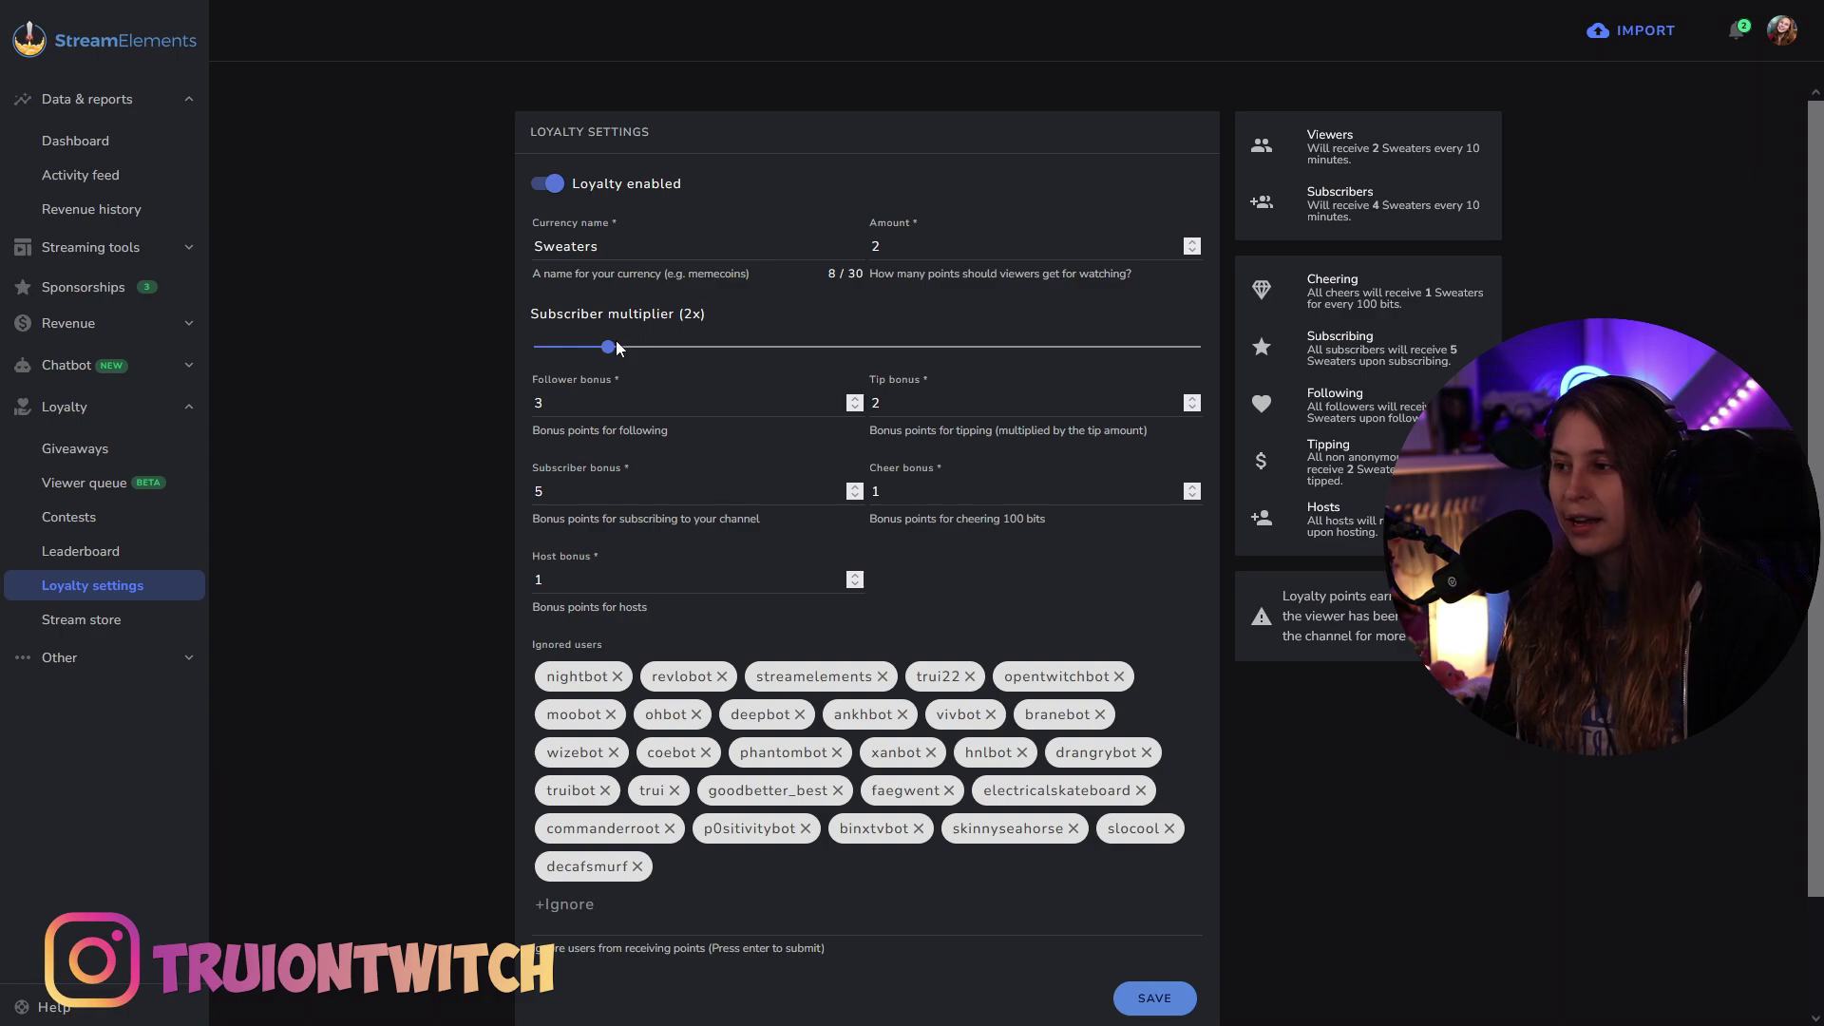
mouse_move(609, 348)
left_mouse_down()
mouse_move(1246, 366)
mouse_move(570, 348)
mouse_move(608, 347)
left_mouse_up()
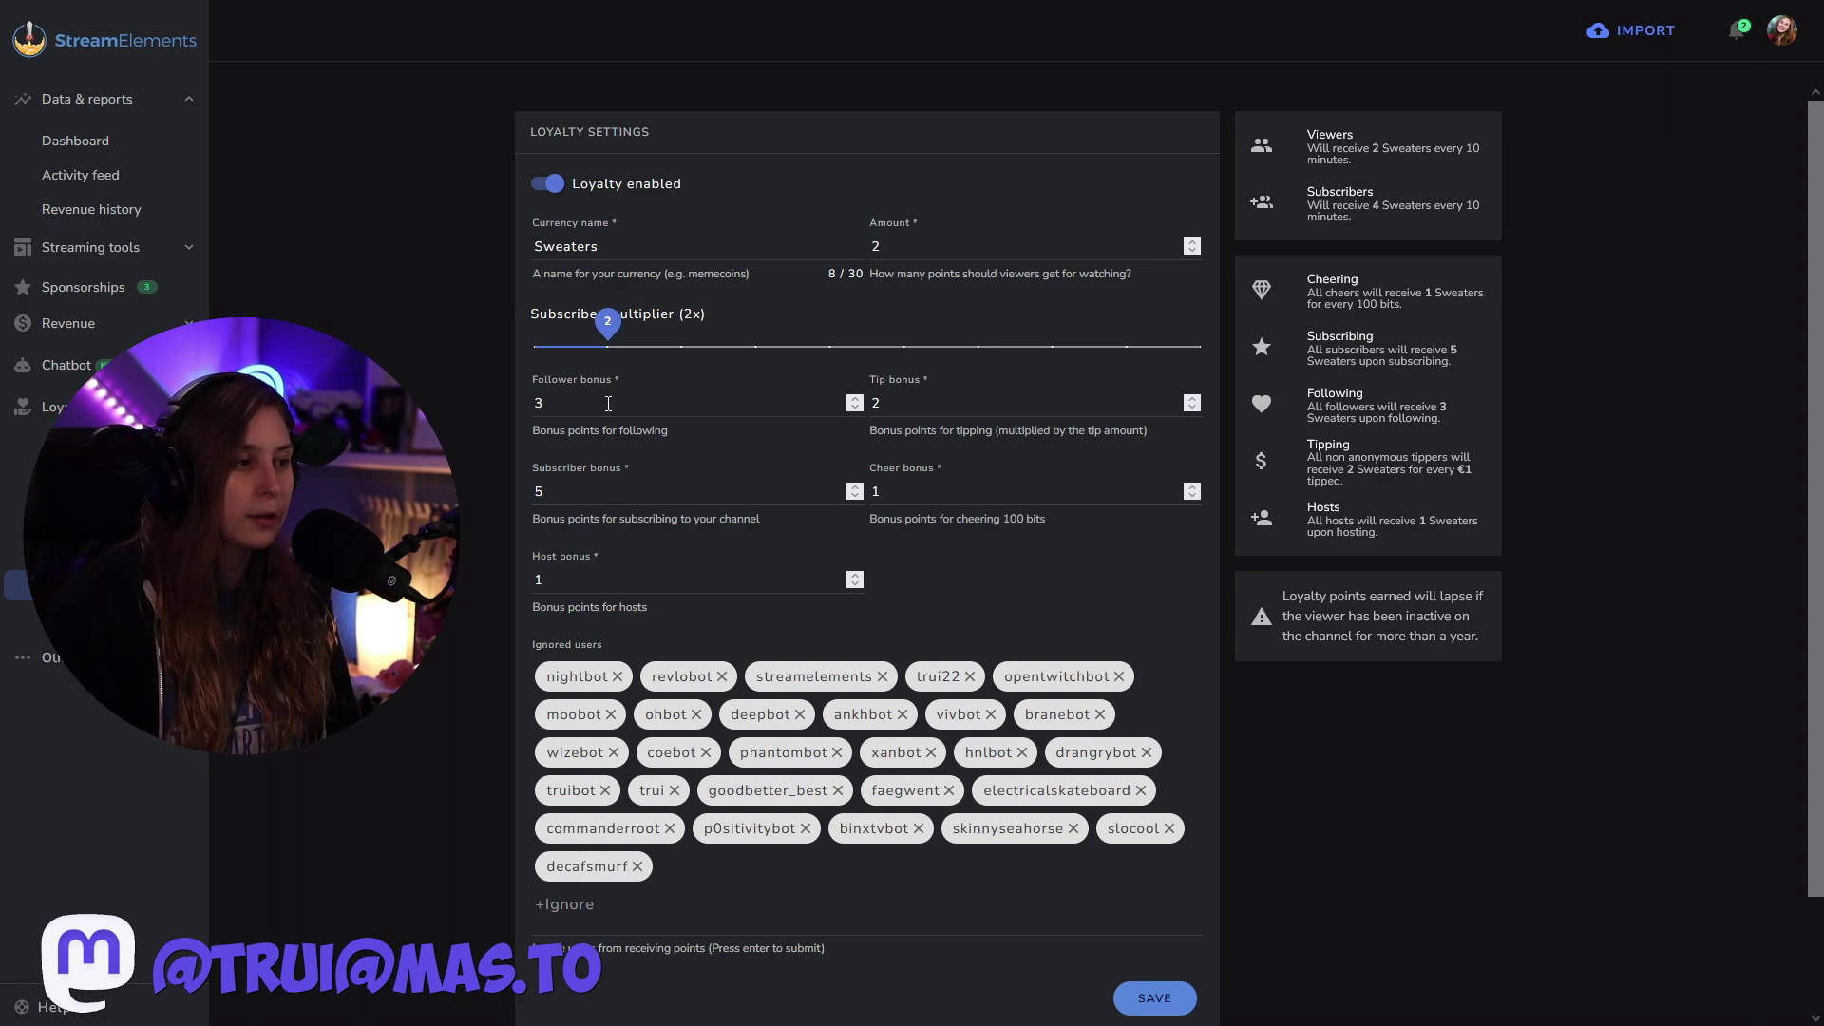
double_click(559, 403)
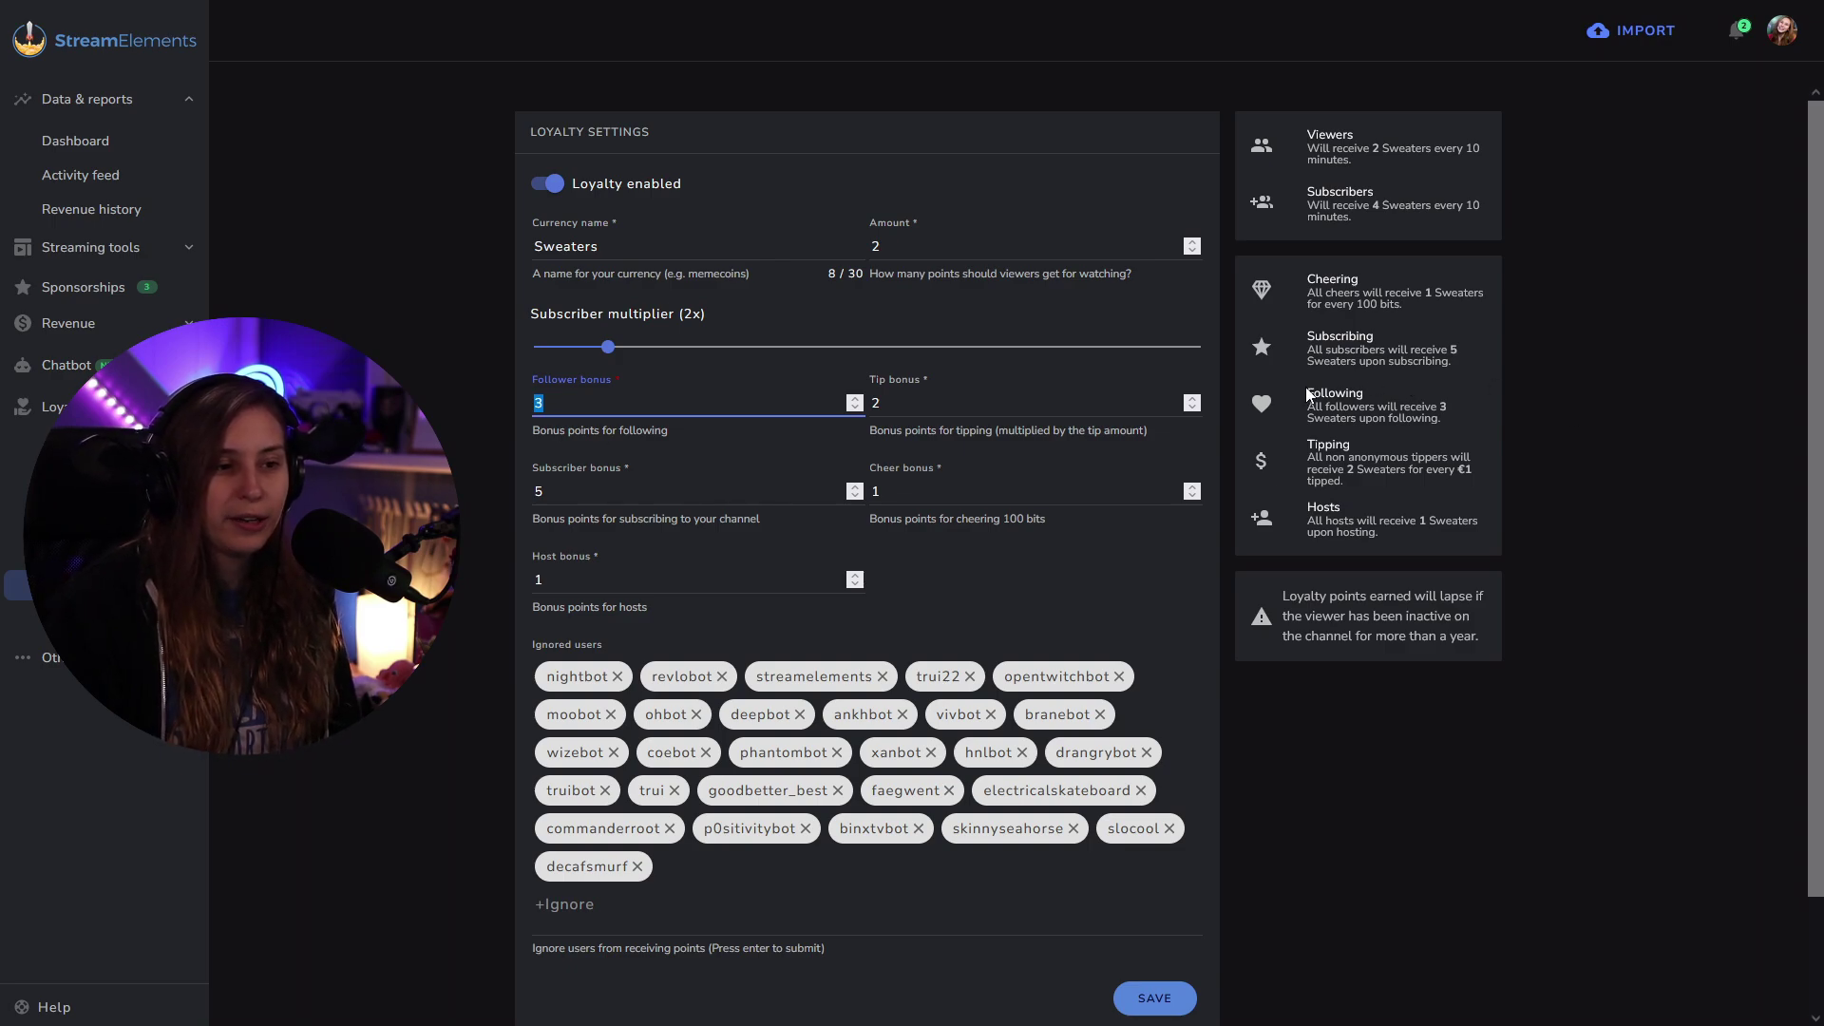
left_click_drag(1307, 394, 1322, 406)
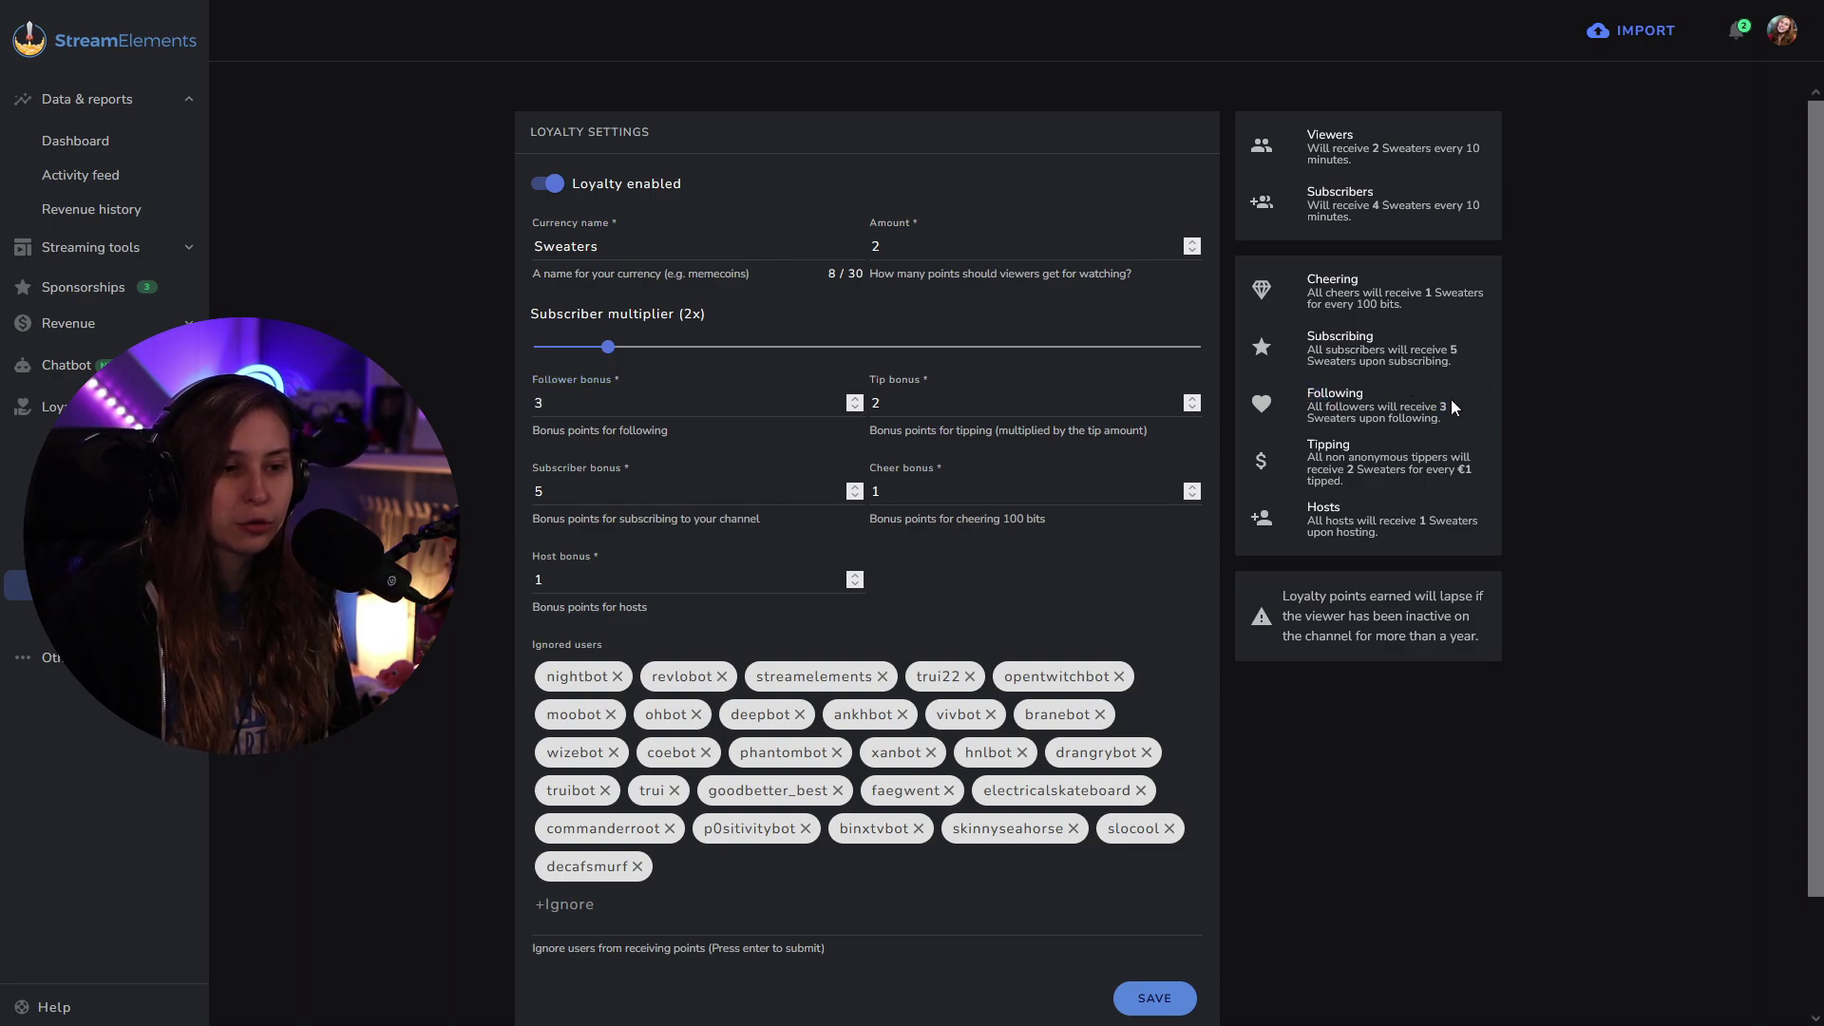
left_click_drag(1447, 408, 1308, 406)
left_click(1600, 390)
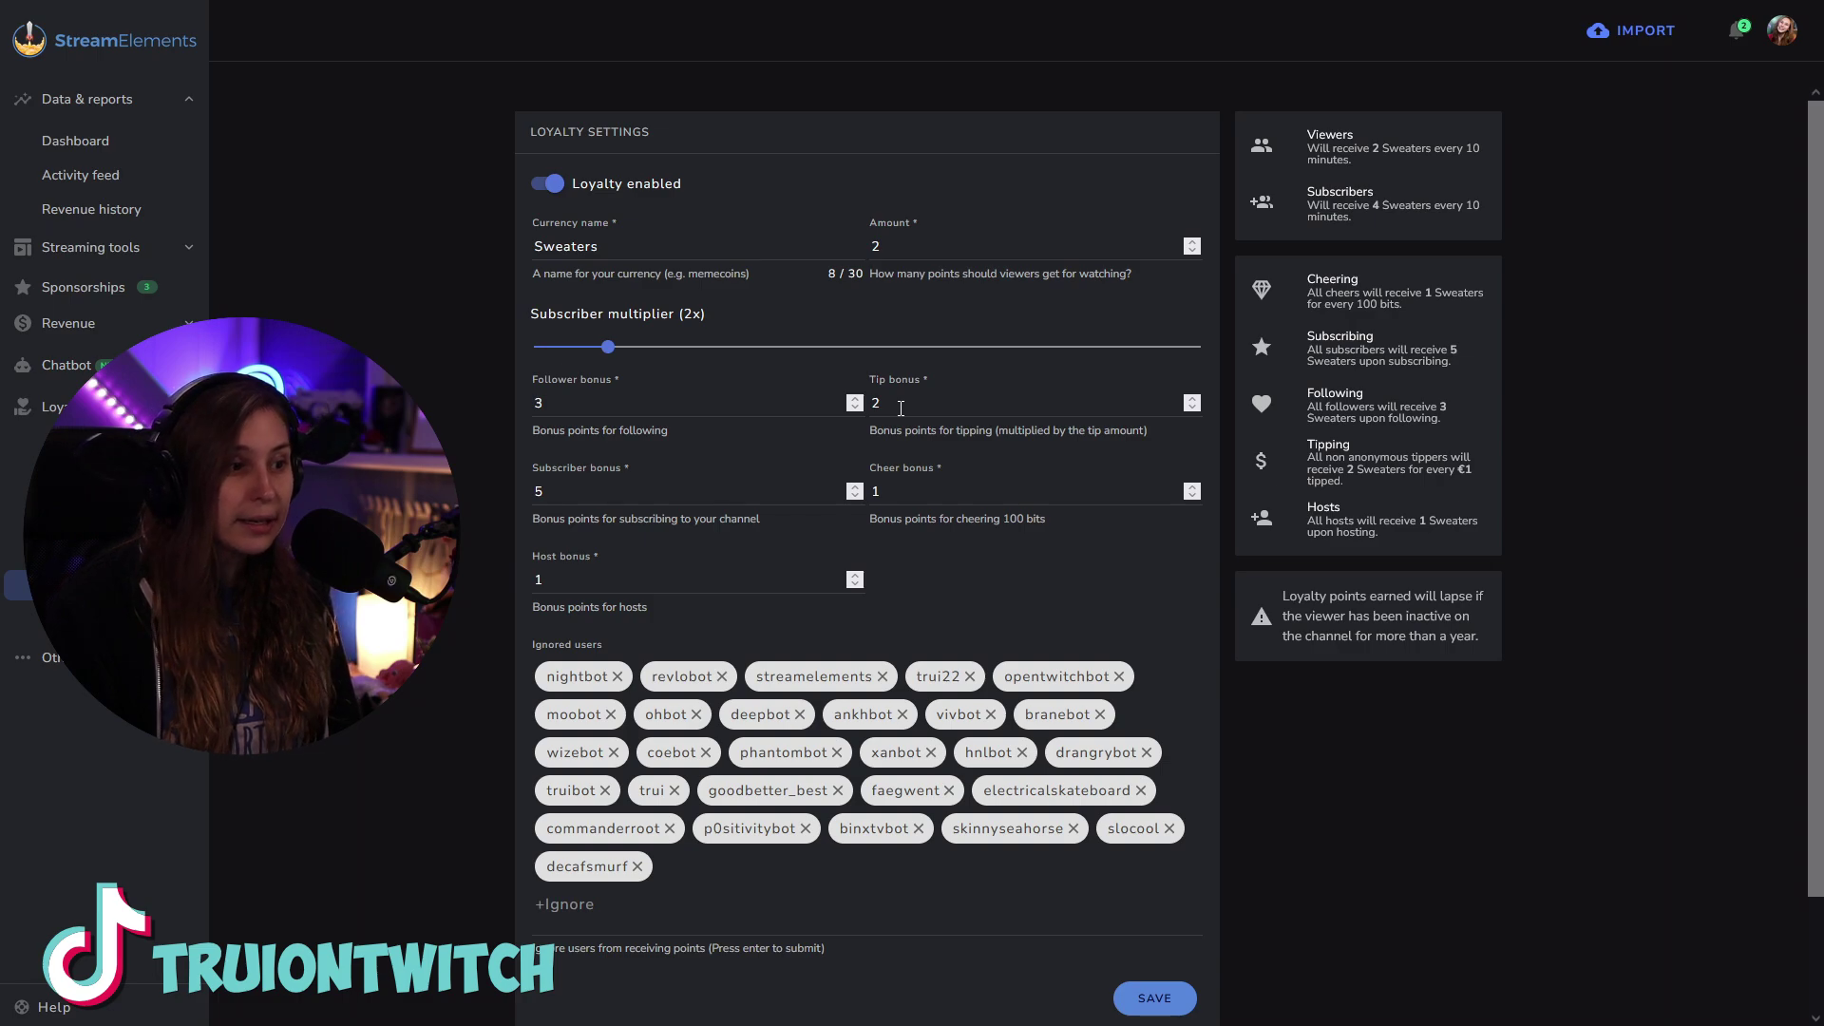
left_click(912, 403)
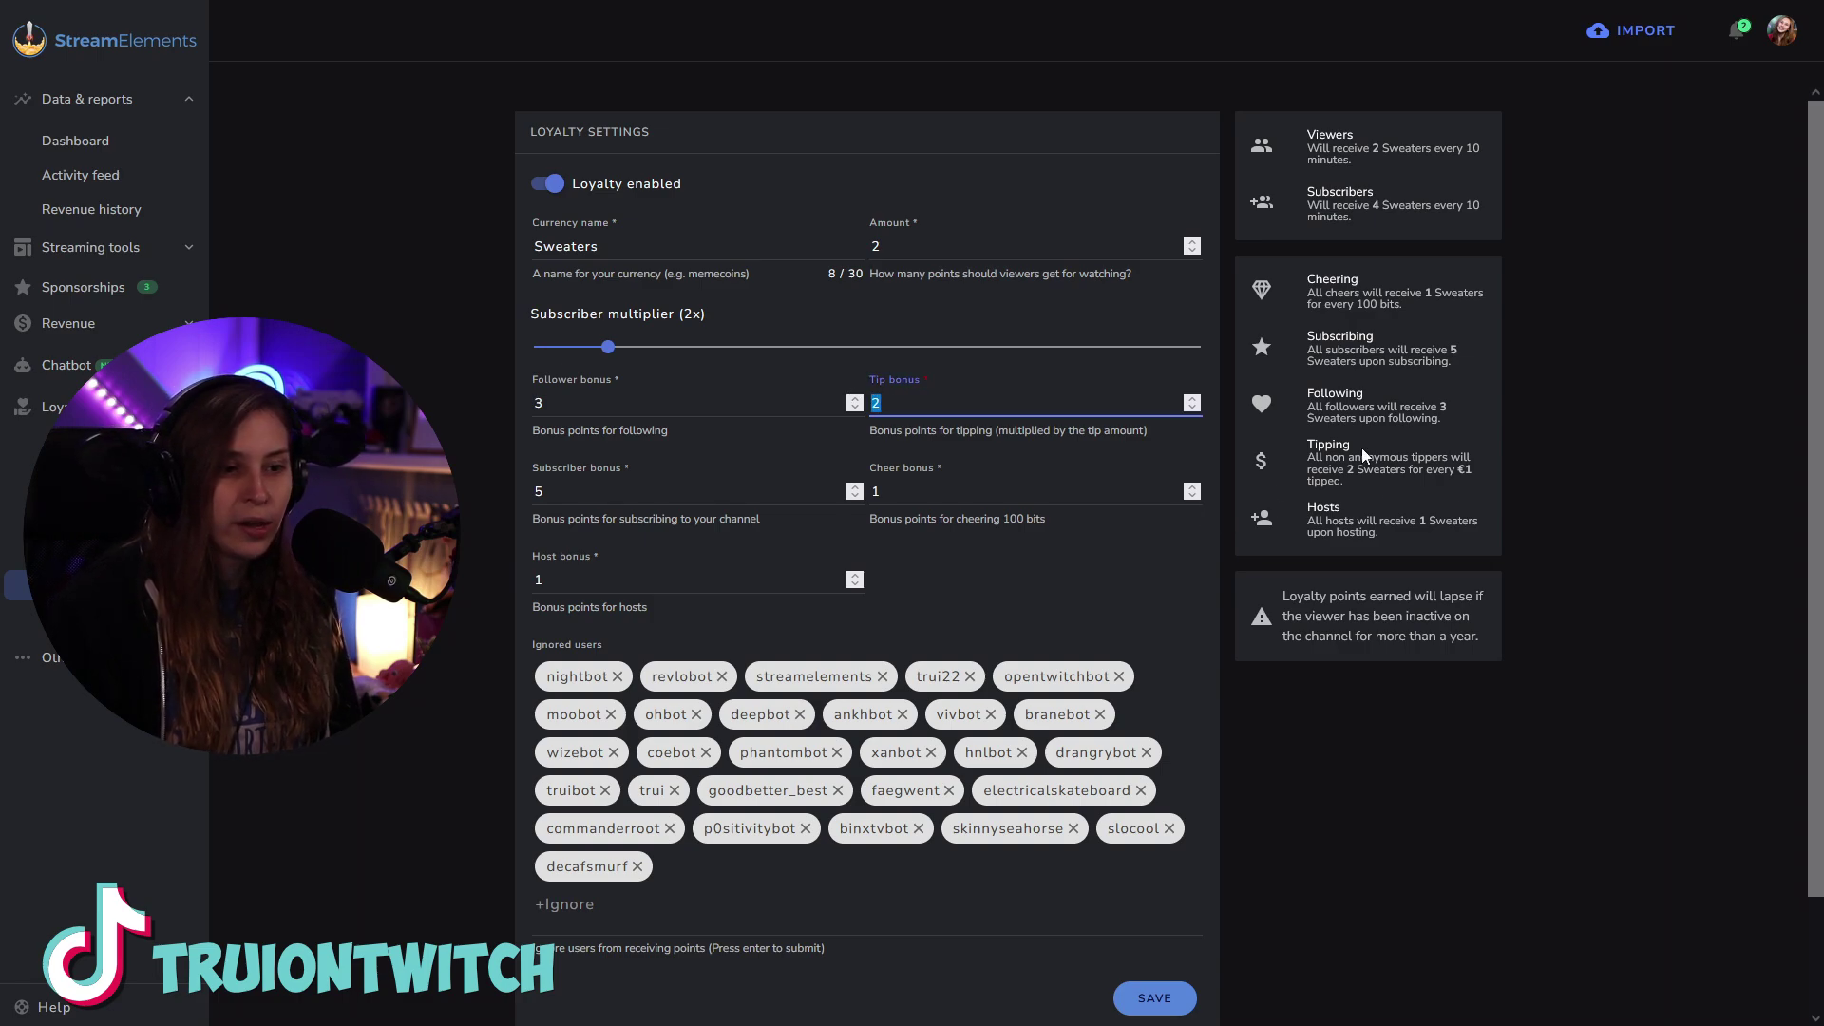
double_click(1464, 469)
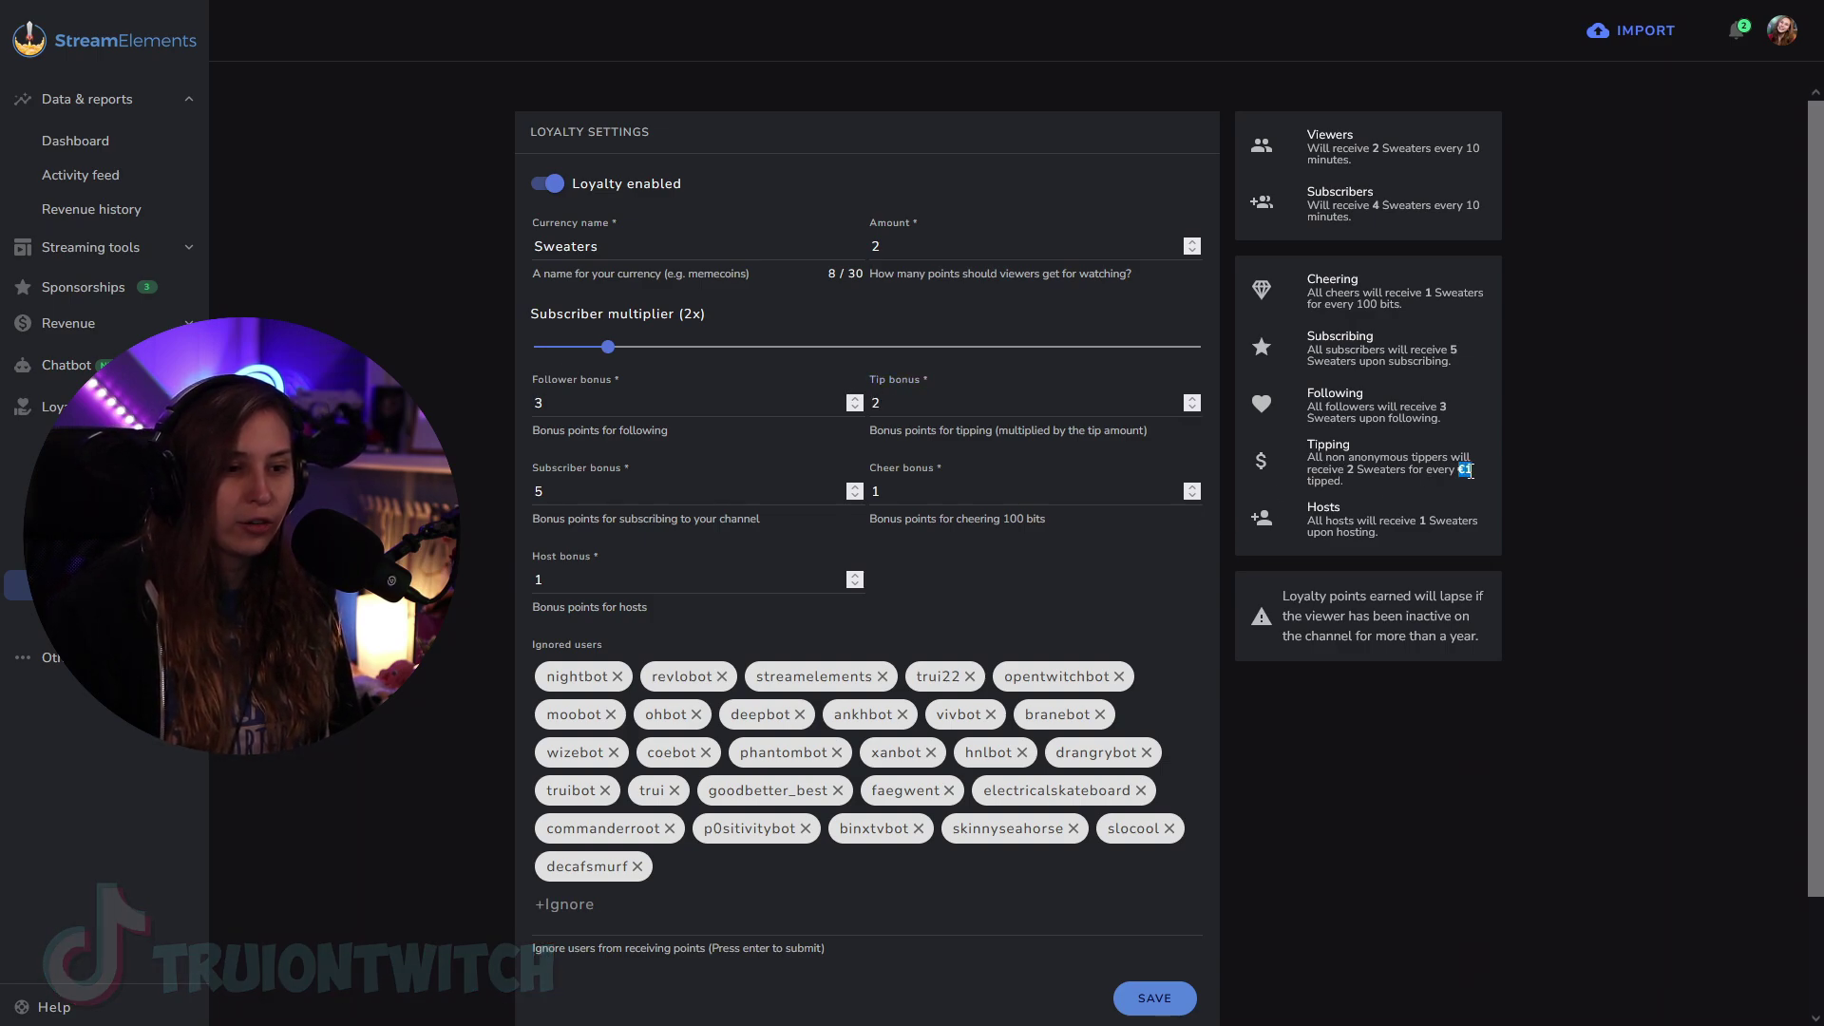
left_click(592, 525)
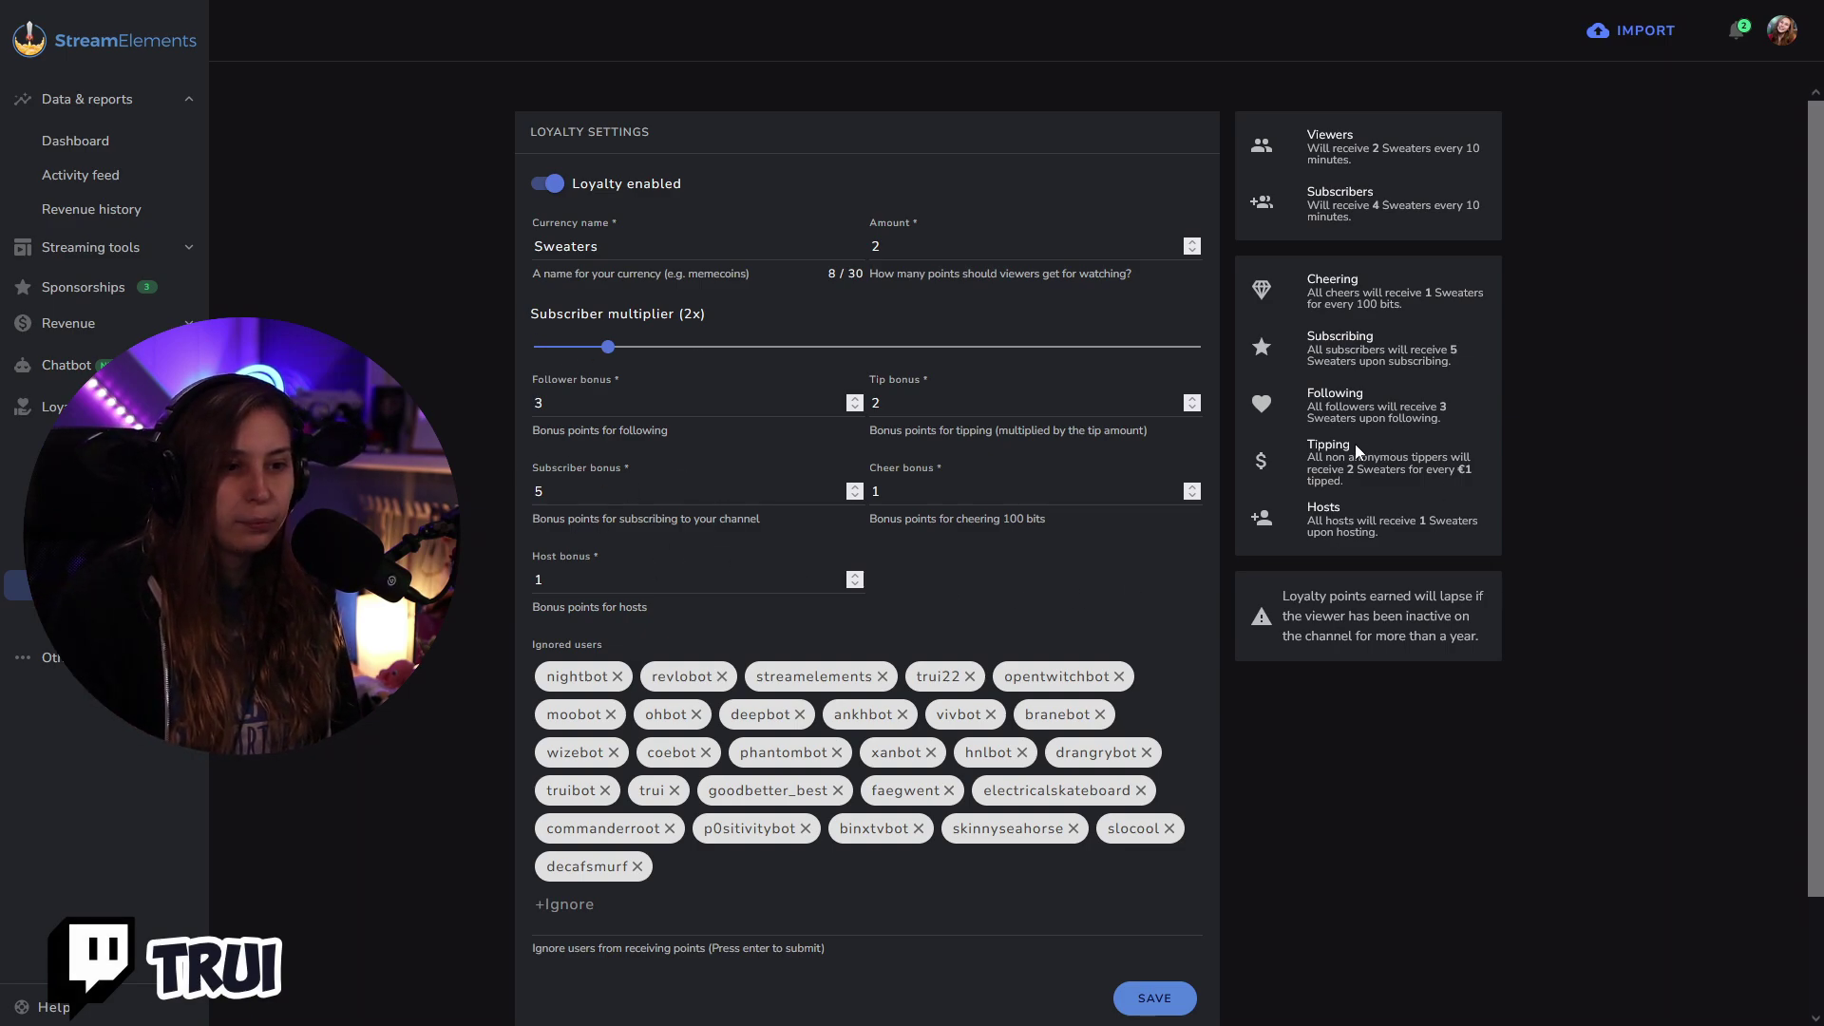
Step: Set the subscriber bonus to 6, save the loyalty settings, and check the Subscribing entry in the reward summary
left_click_drag(1309, 343, 1447, 364)
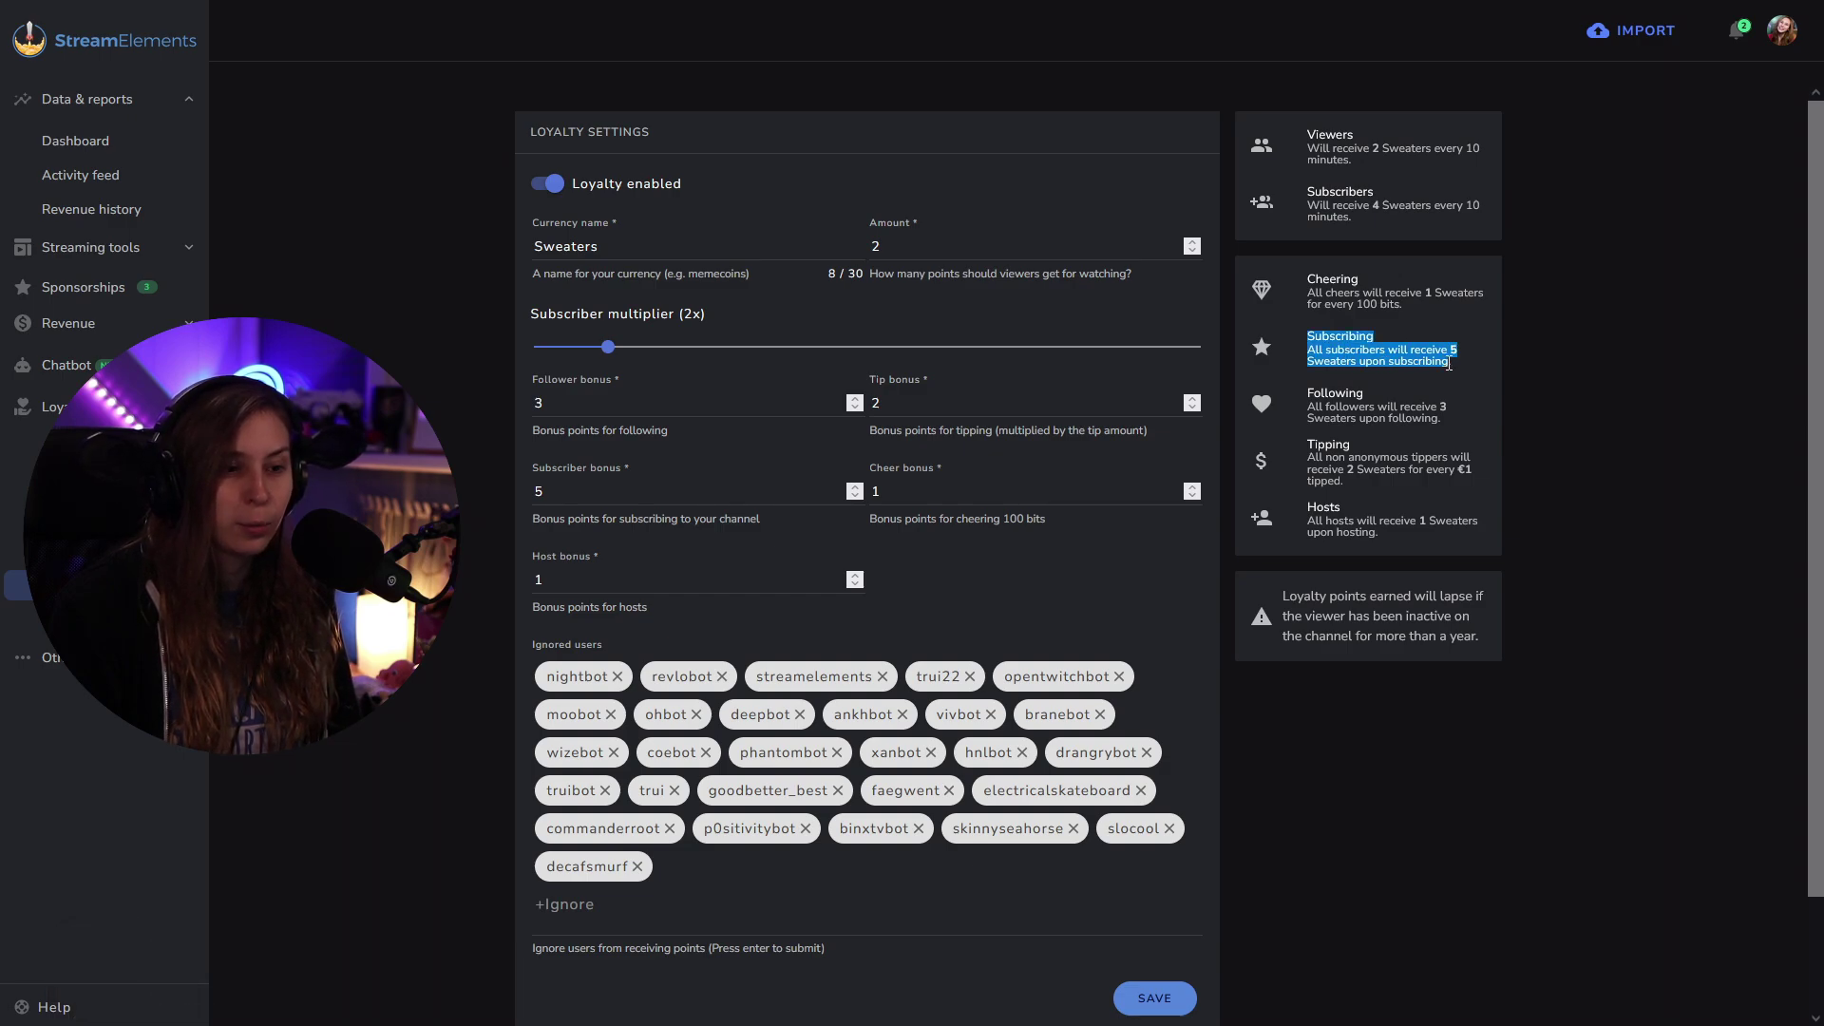
double_click(535, 493)
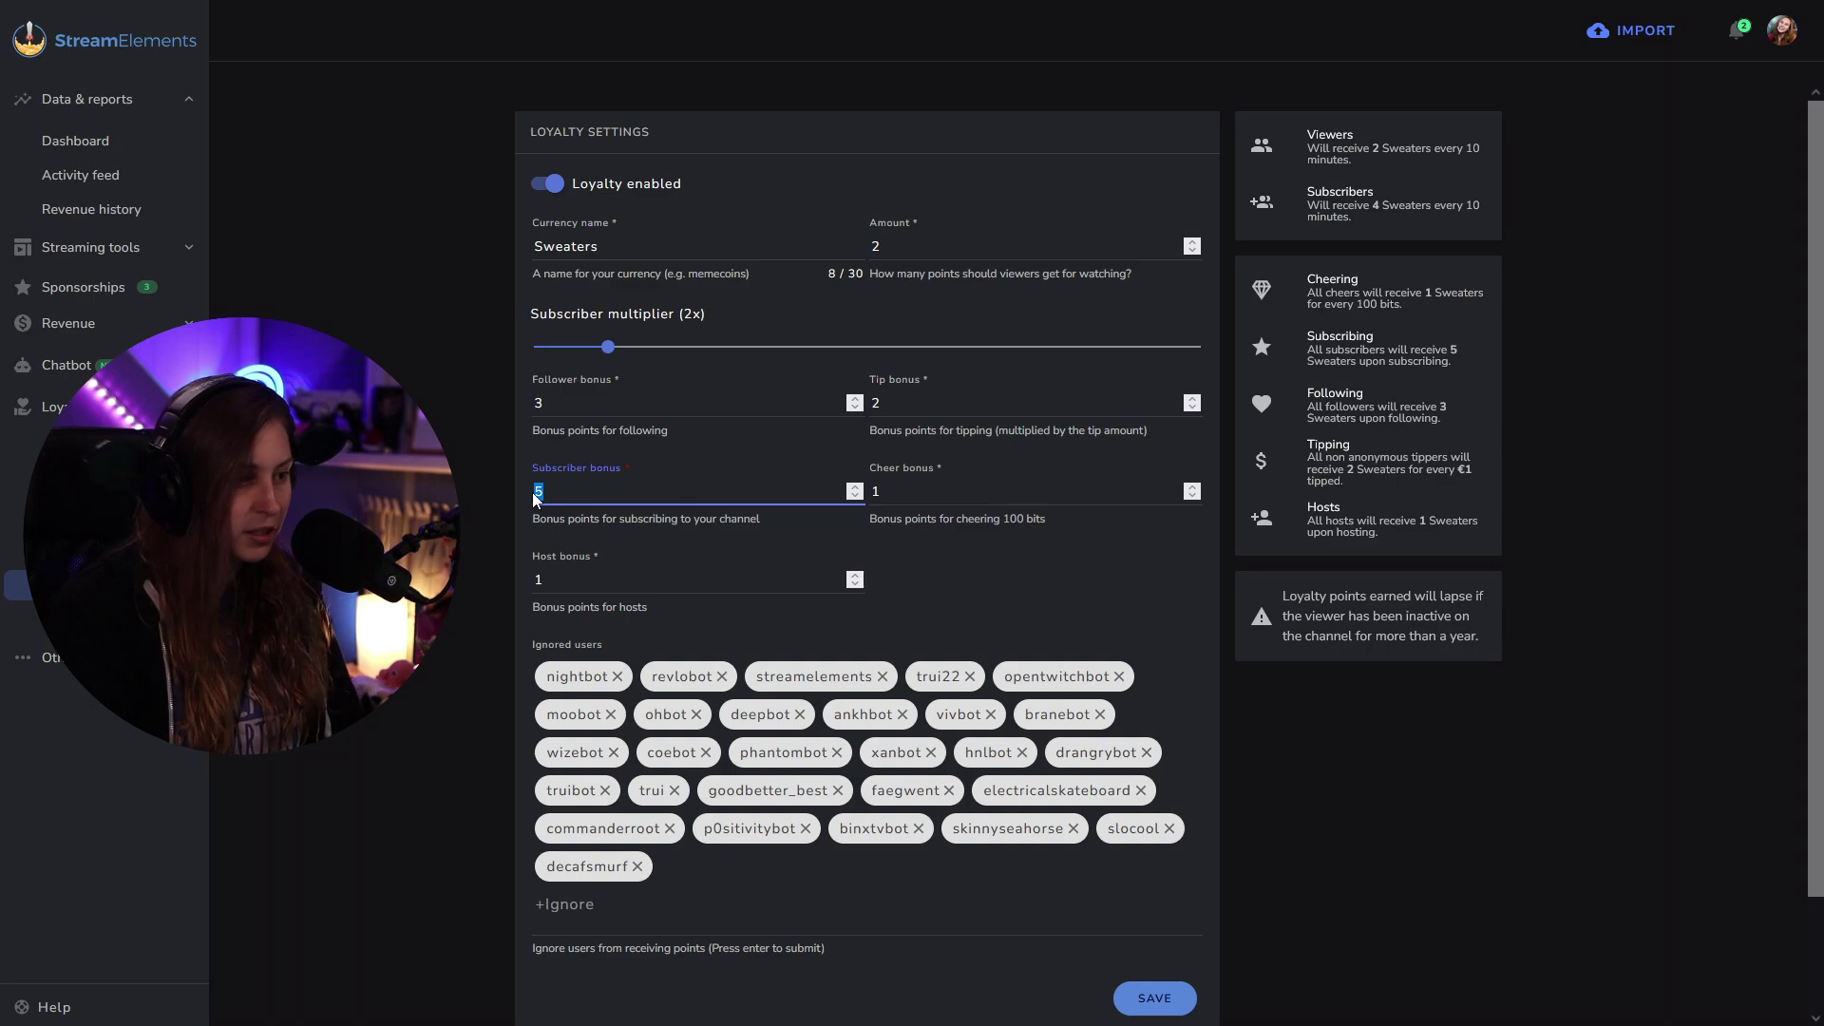
type("6")
left_click_drag(1436, 351, 1307, 350)
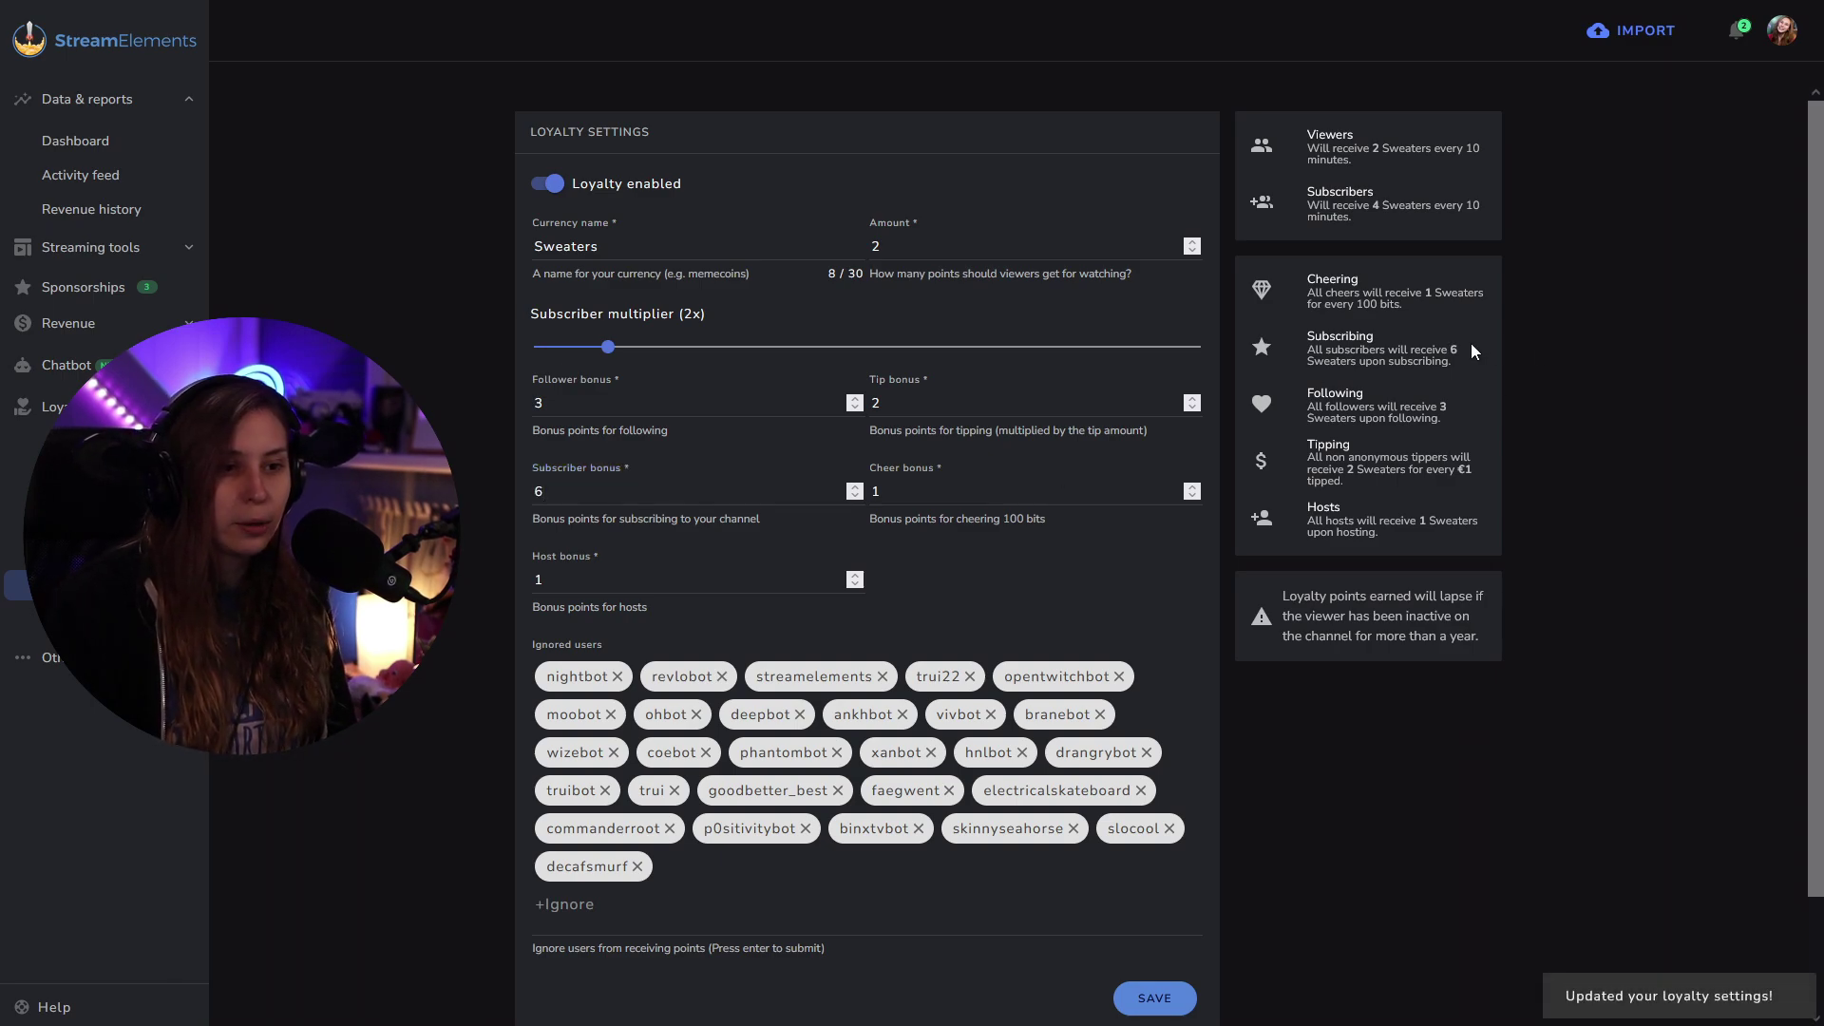
Step: Set the subscriber bonus to 5, go over the ignored users list, and save the loyalty settings
double_click(558, 489)
type("5")
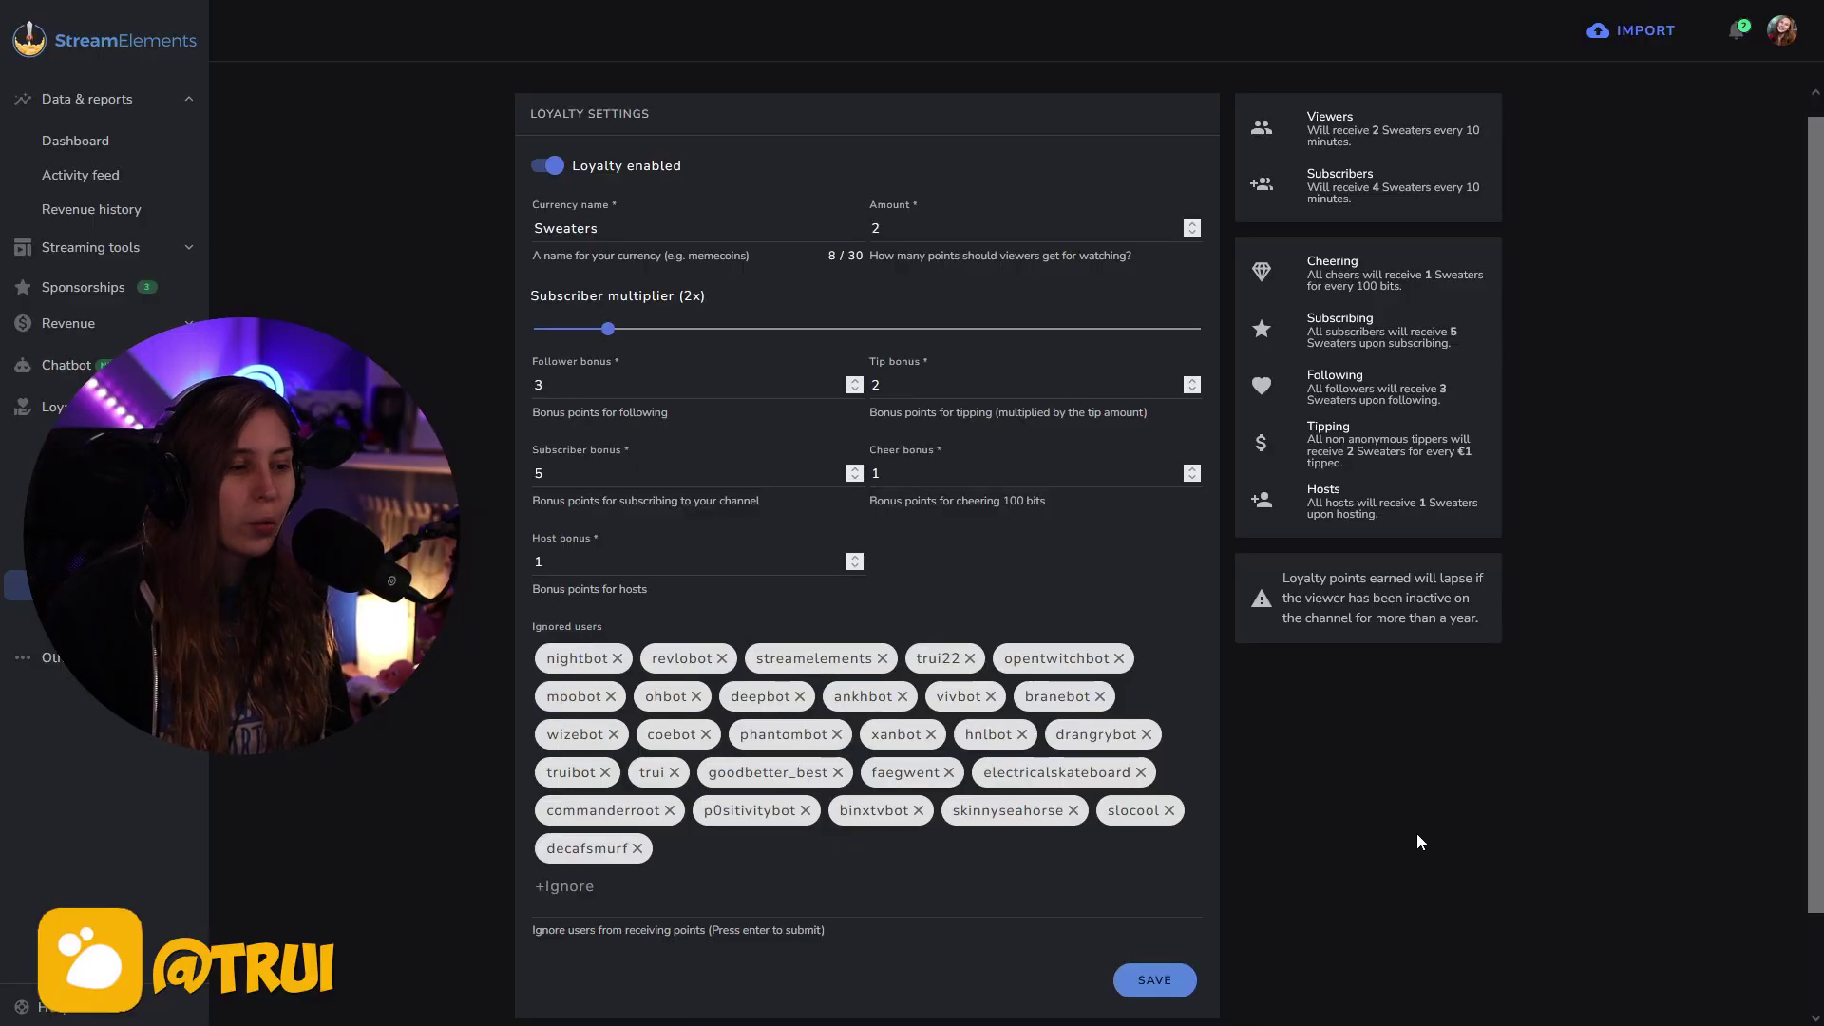
scroll(1416, 832, "down", 2)
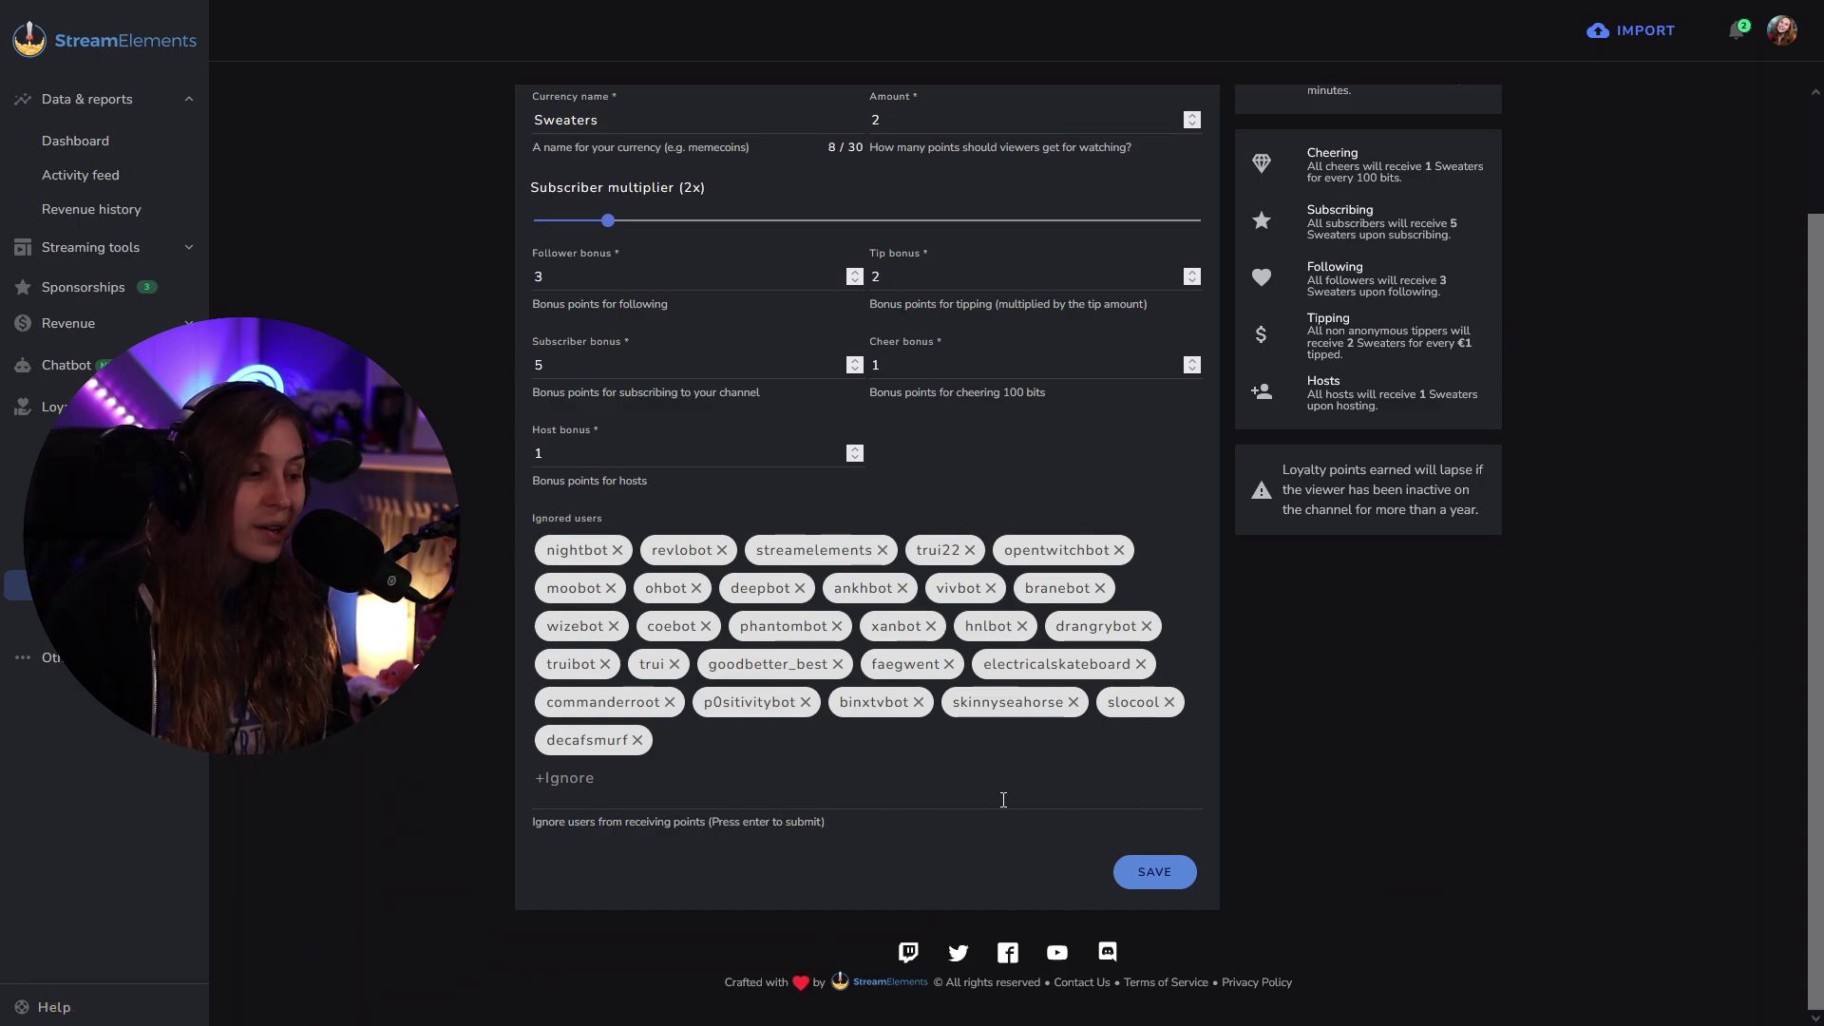
left_click(958, 551)
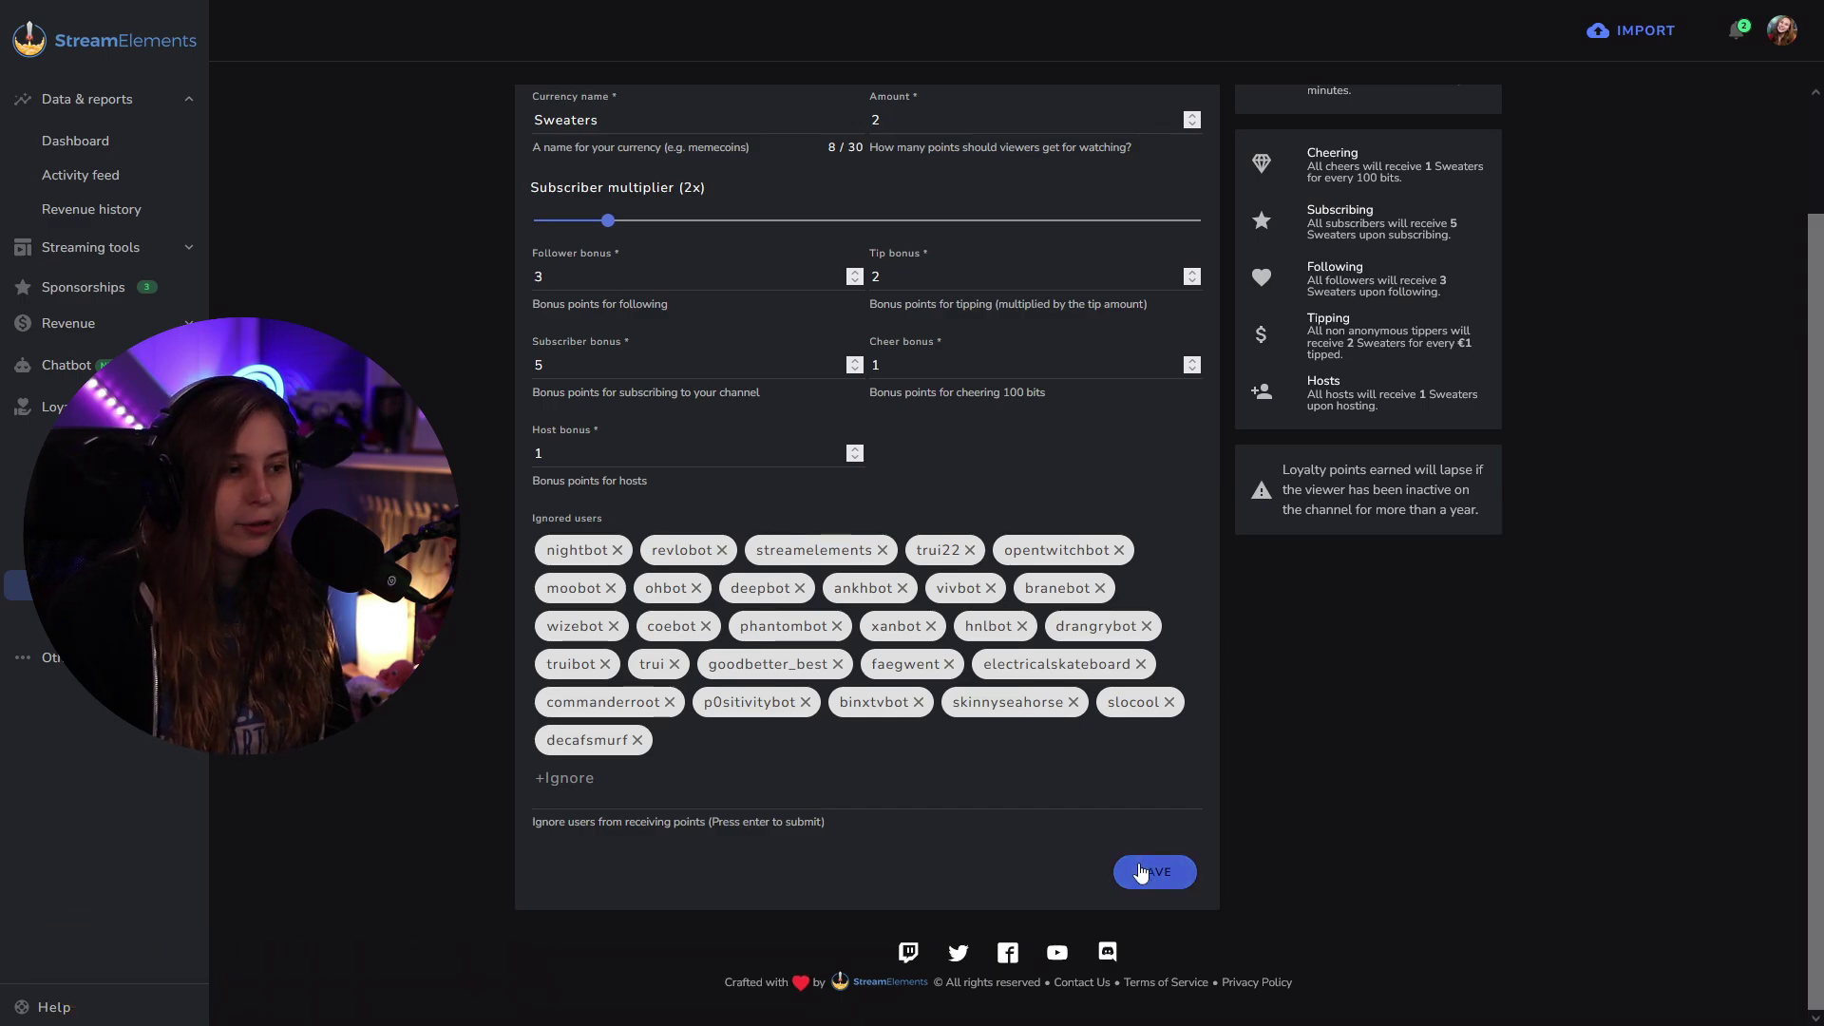
left_click(1142, 875)
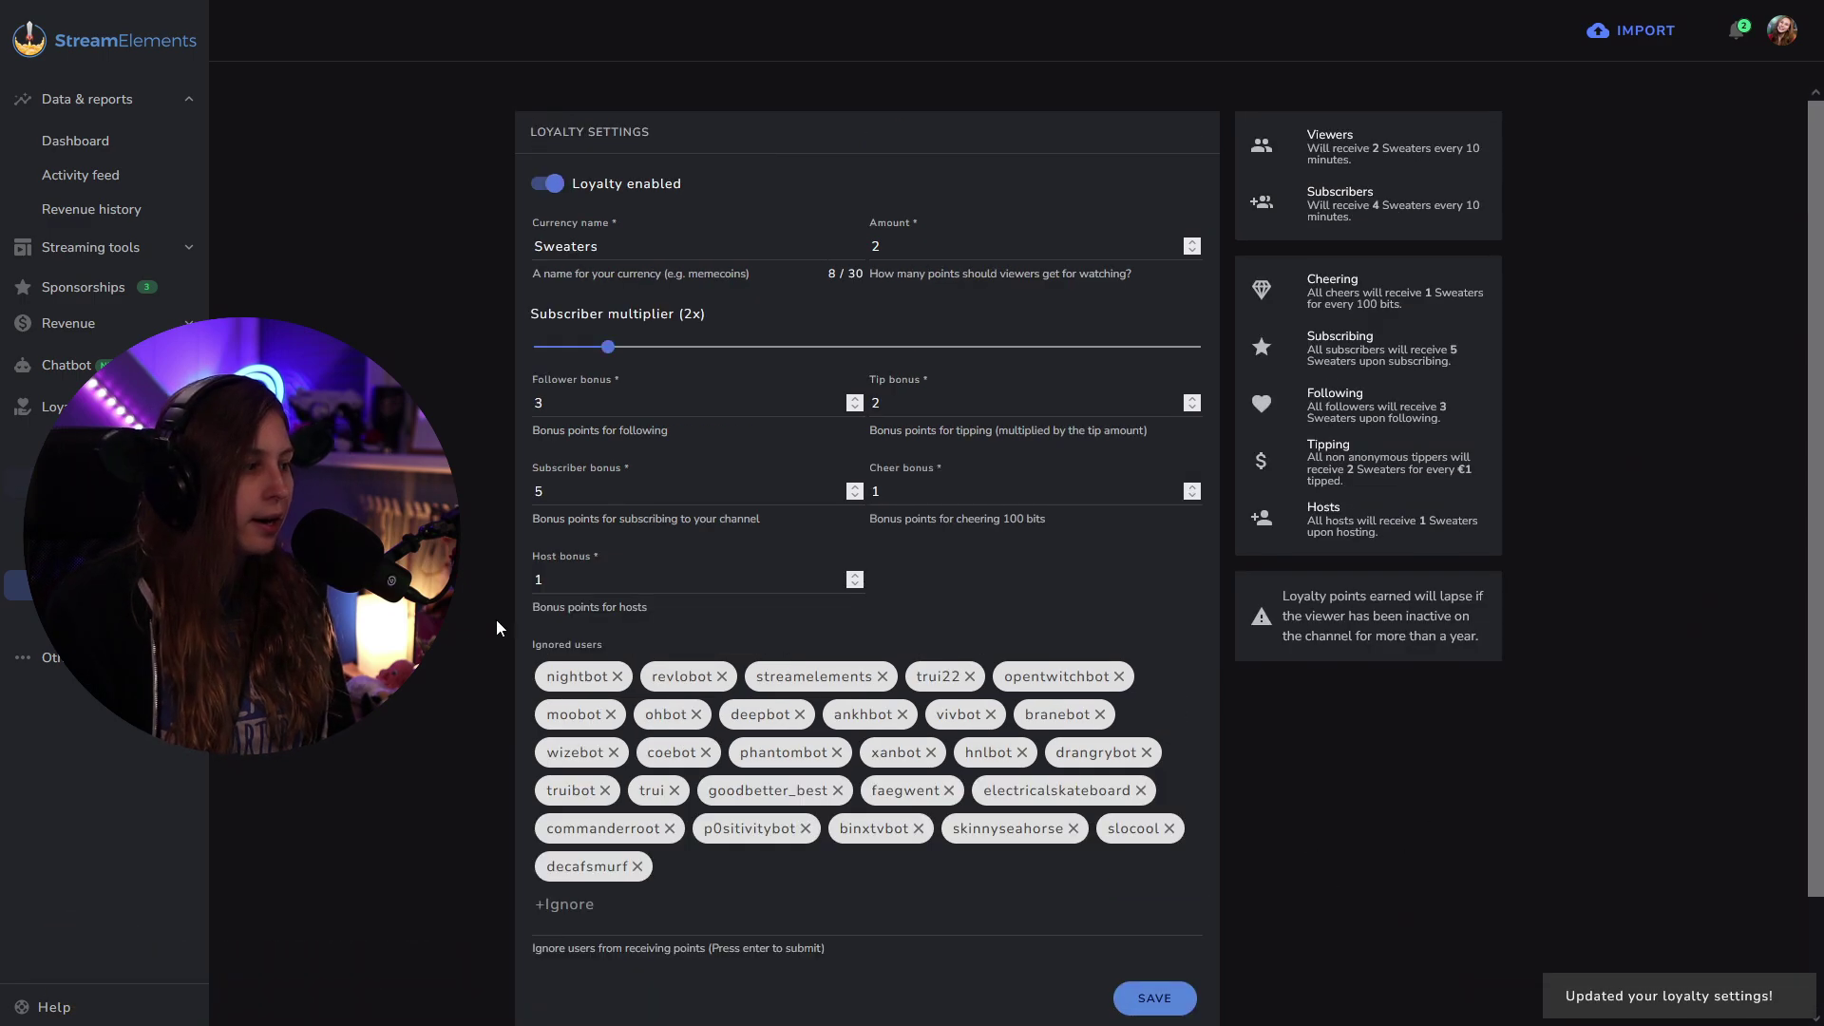
Step: Open the channel's public stream store page and review the loyalty reward rules listed there for viewers
left_click(95, 619)
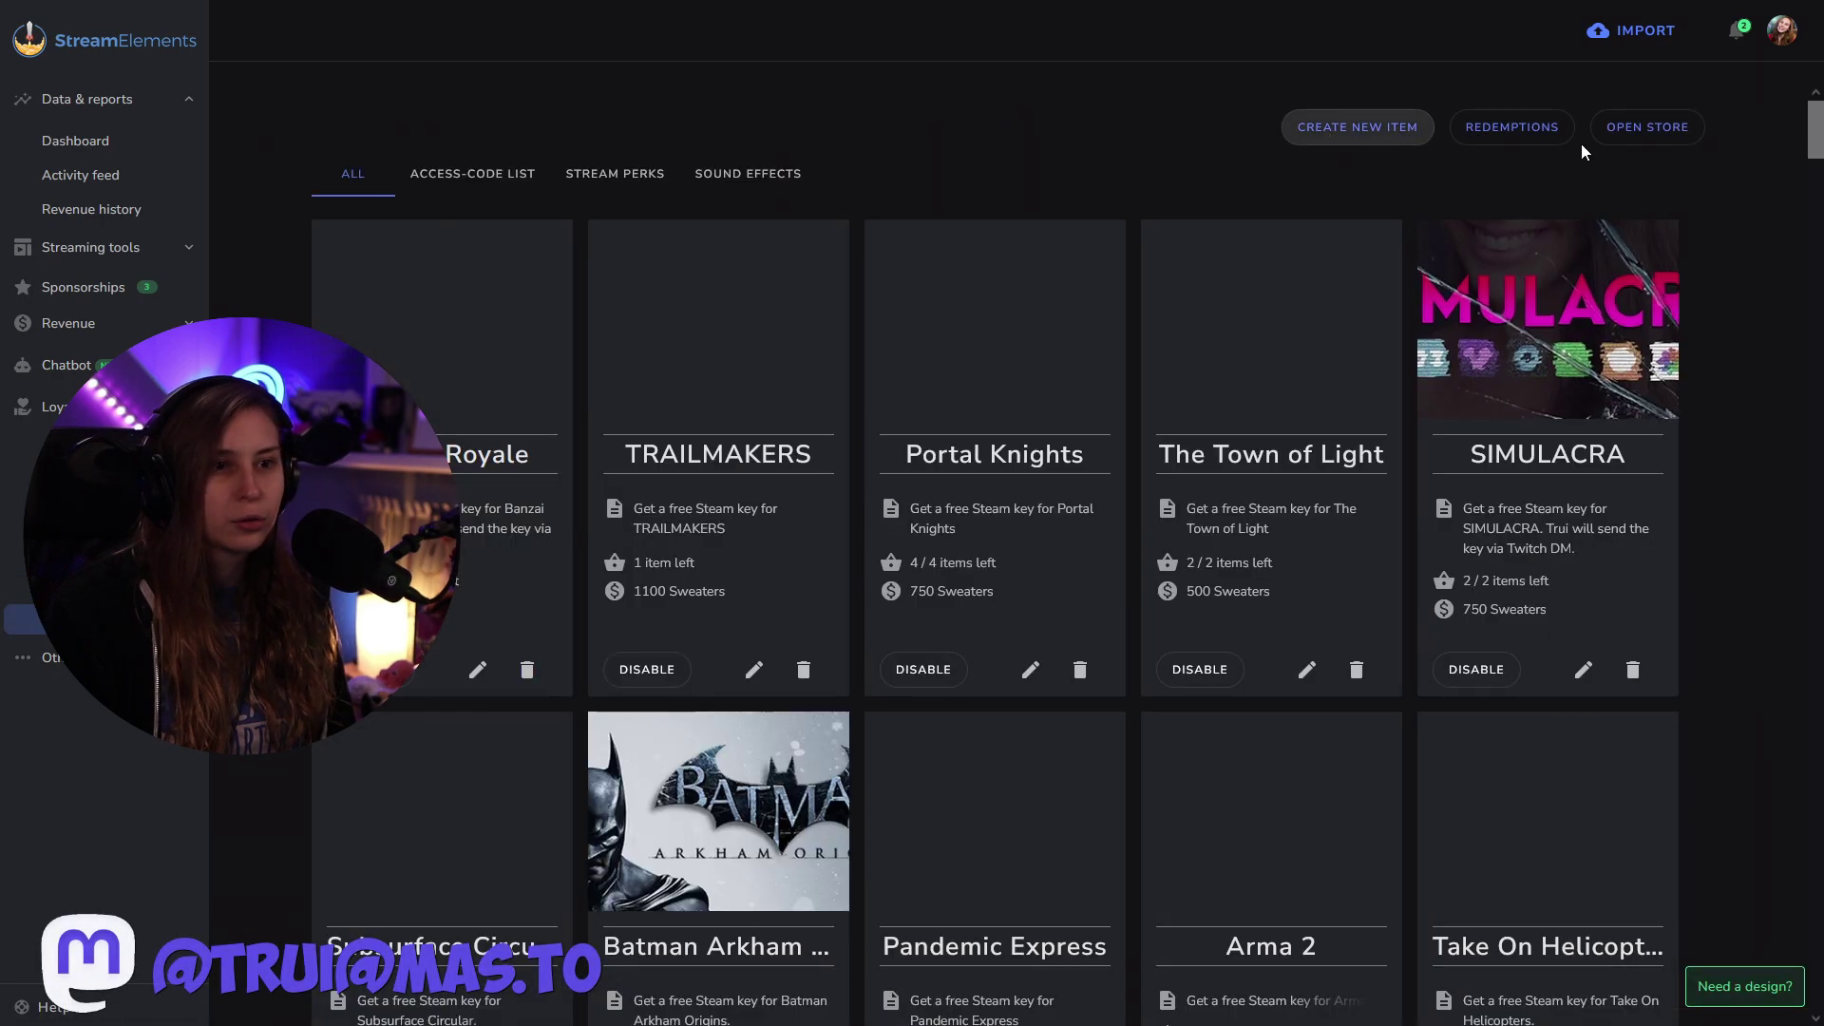
left_click(1620, 132)
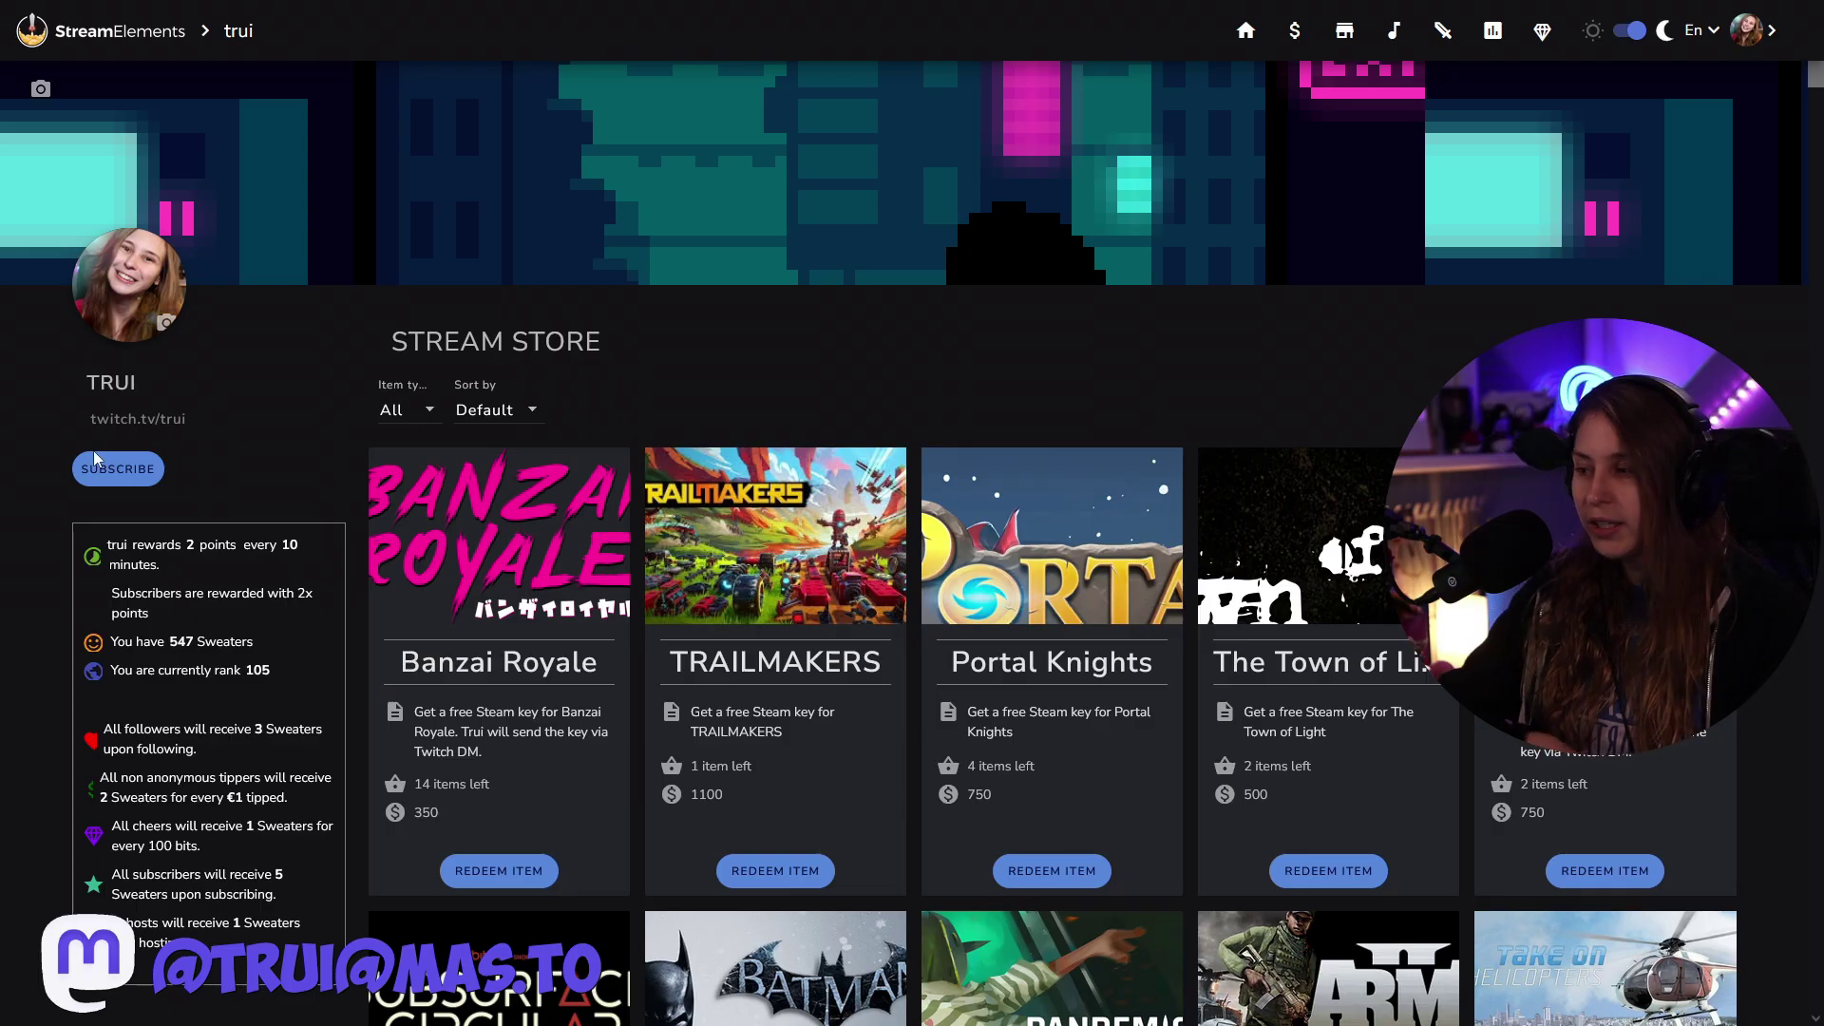
left_click_drag(93, 549, 190, 959)
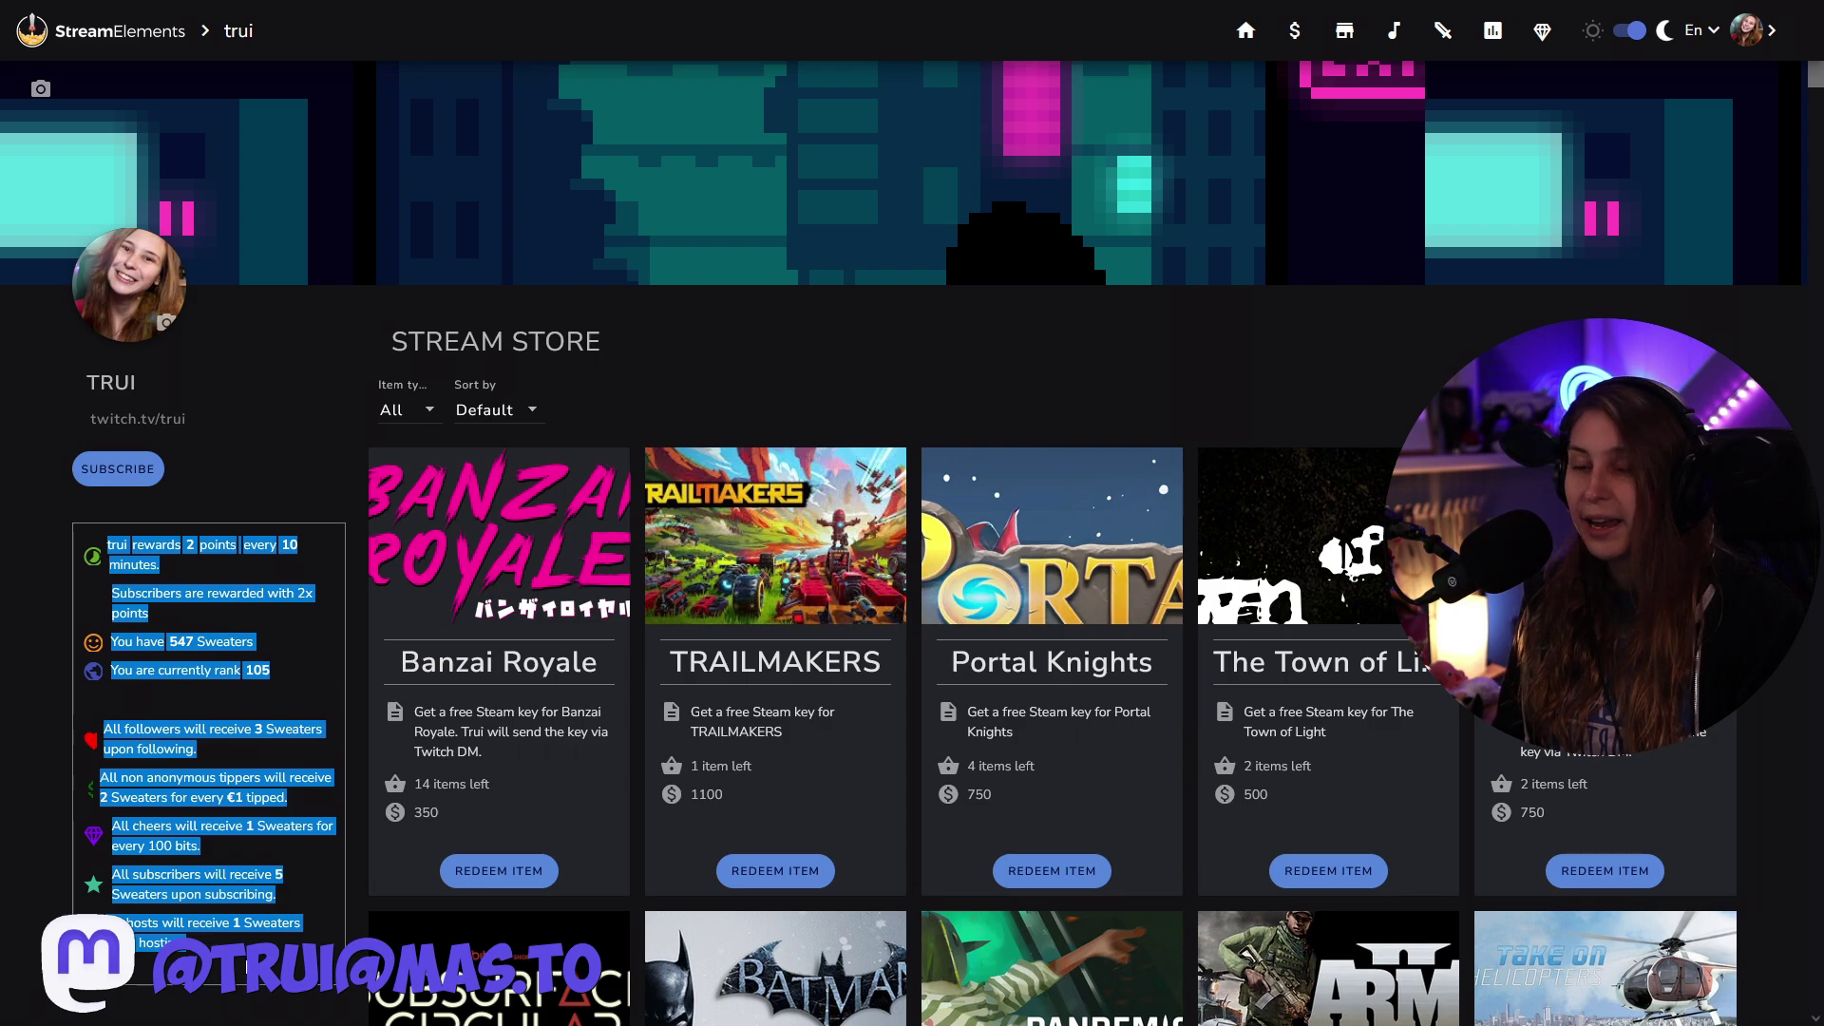
left_click(104, 568)
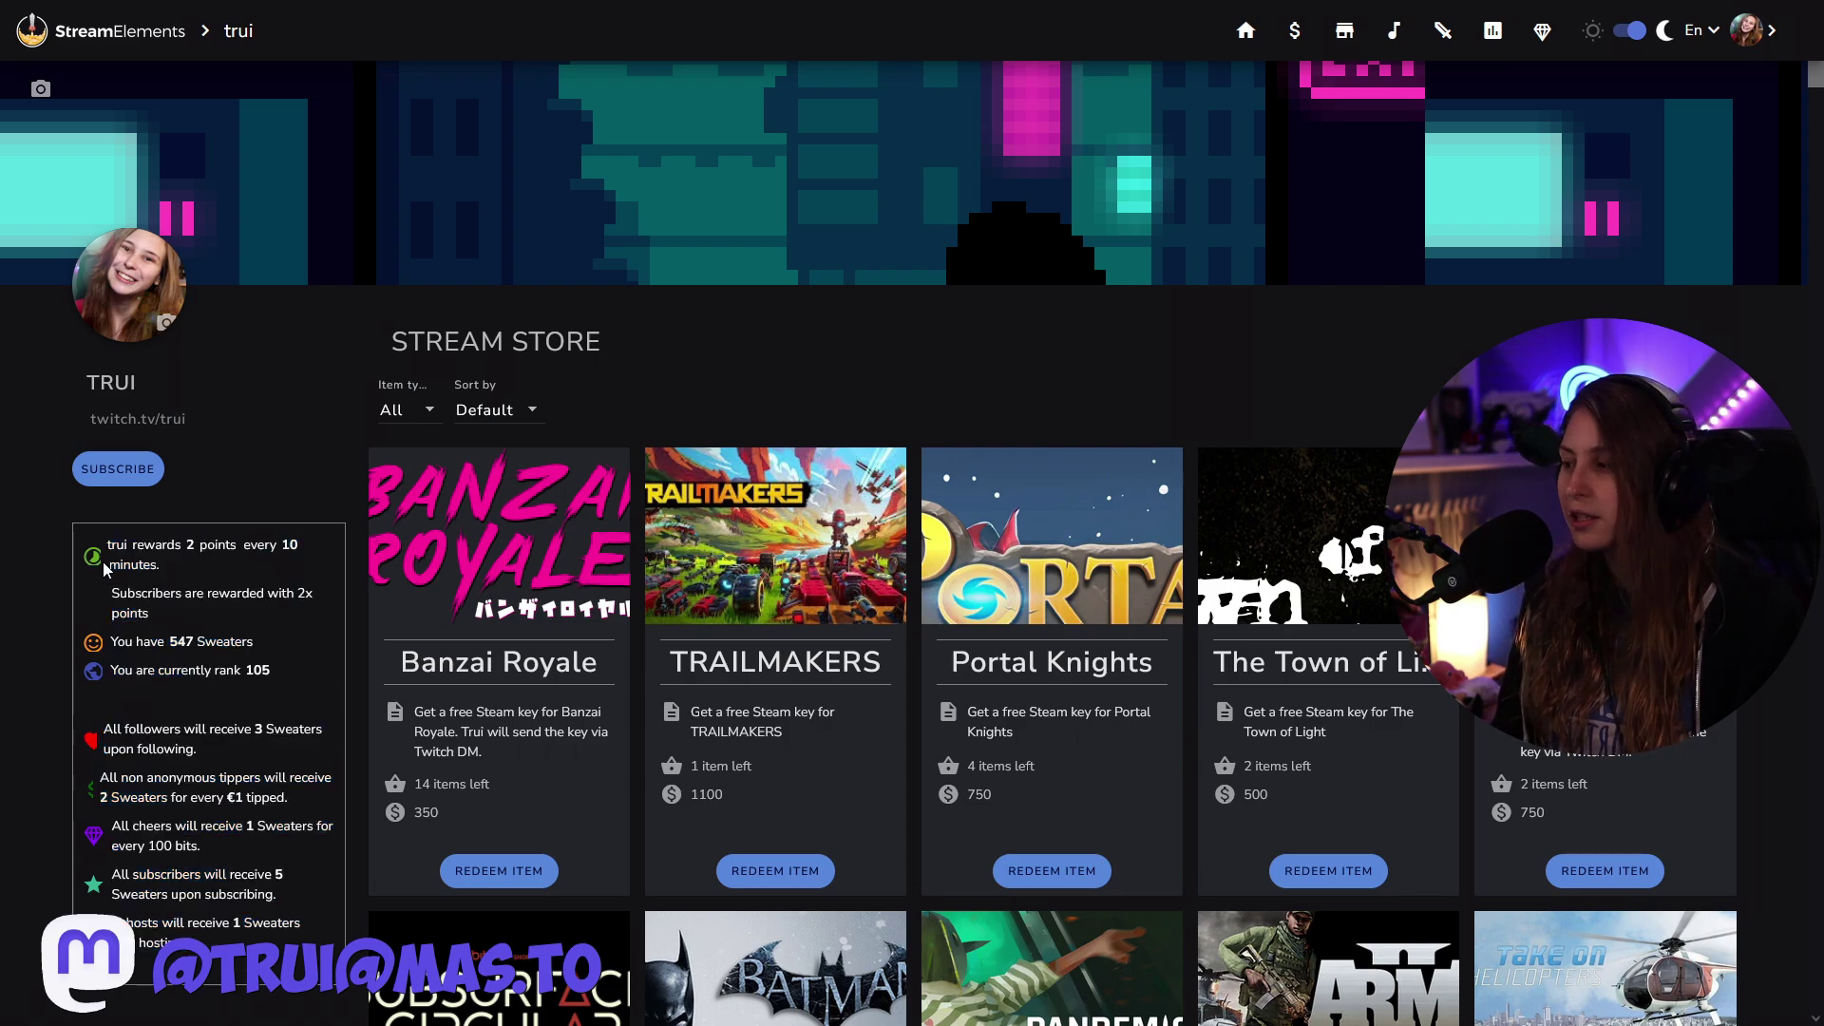
double_click(190, 548)
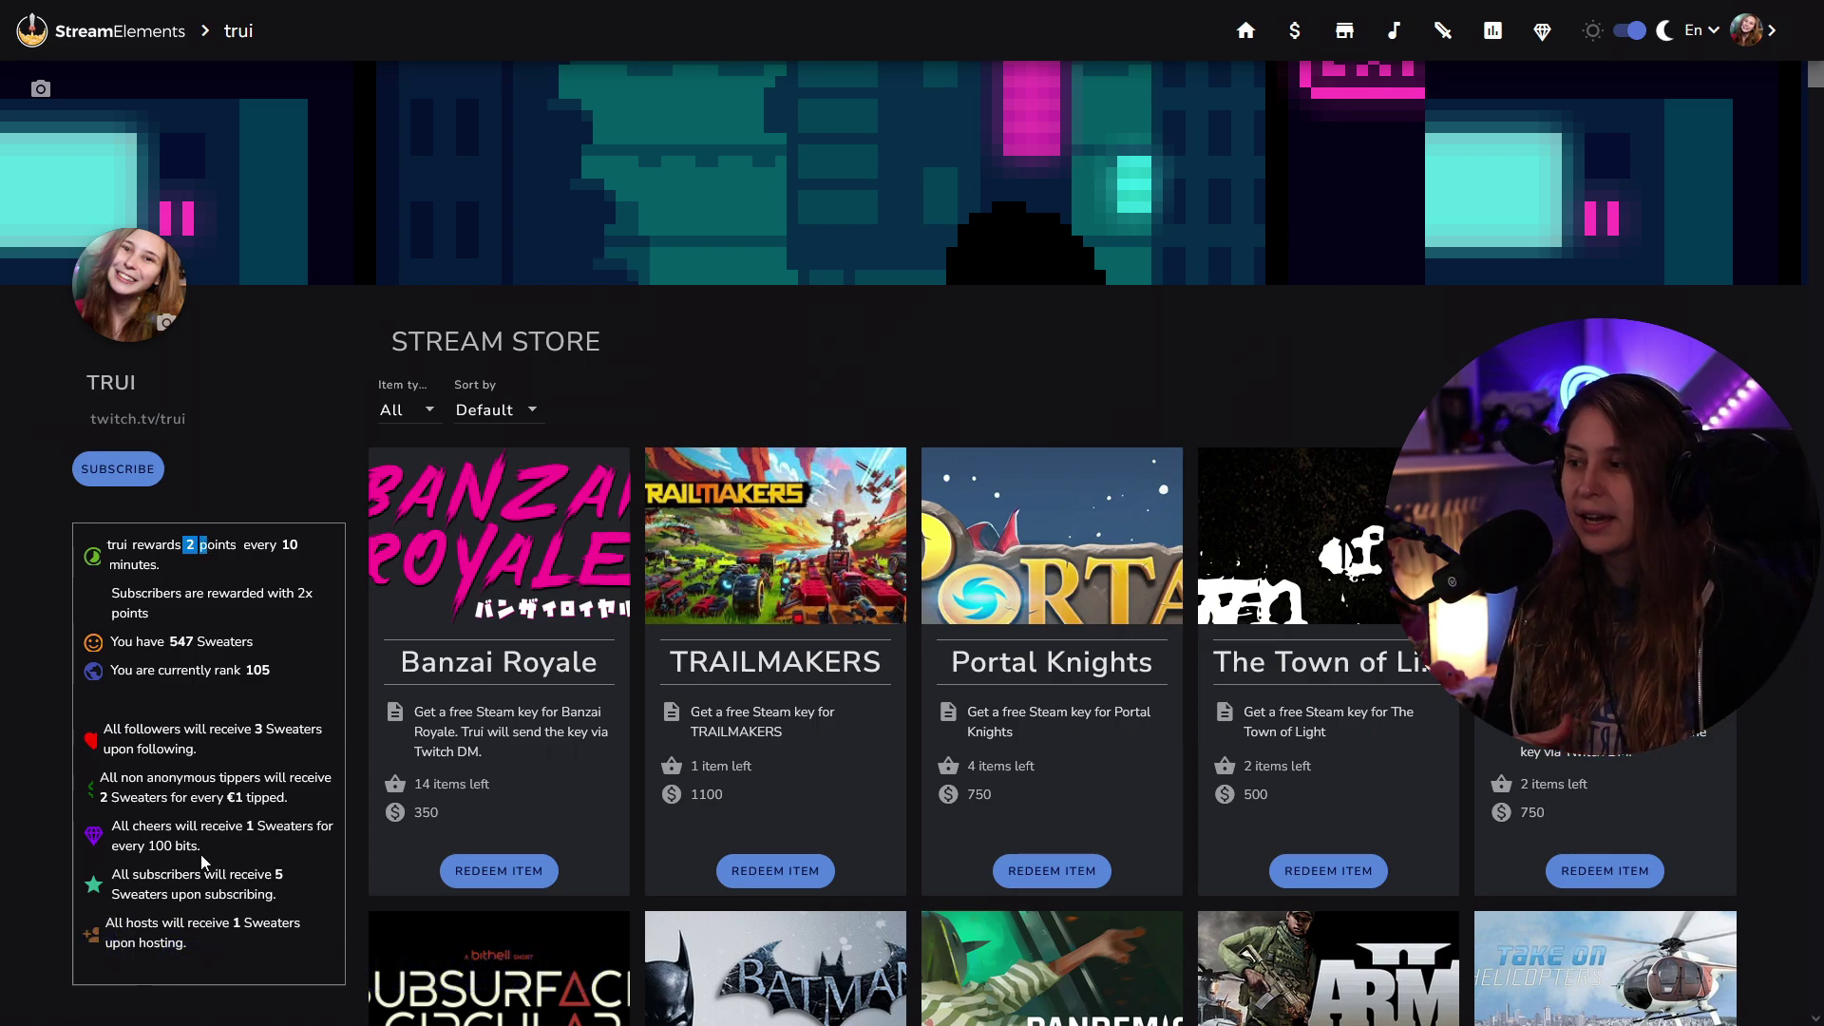
left_click(241, 682)
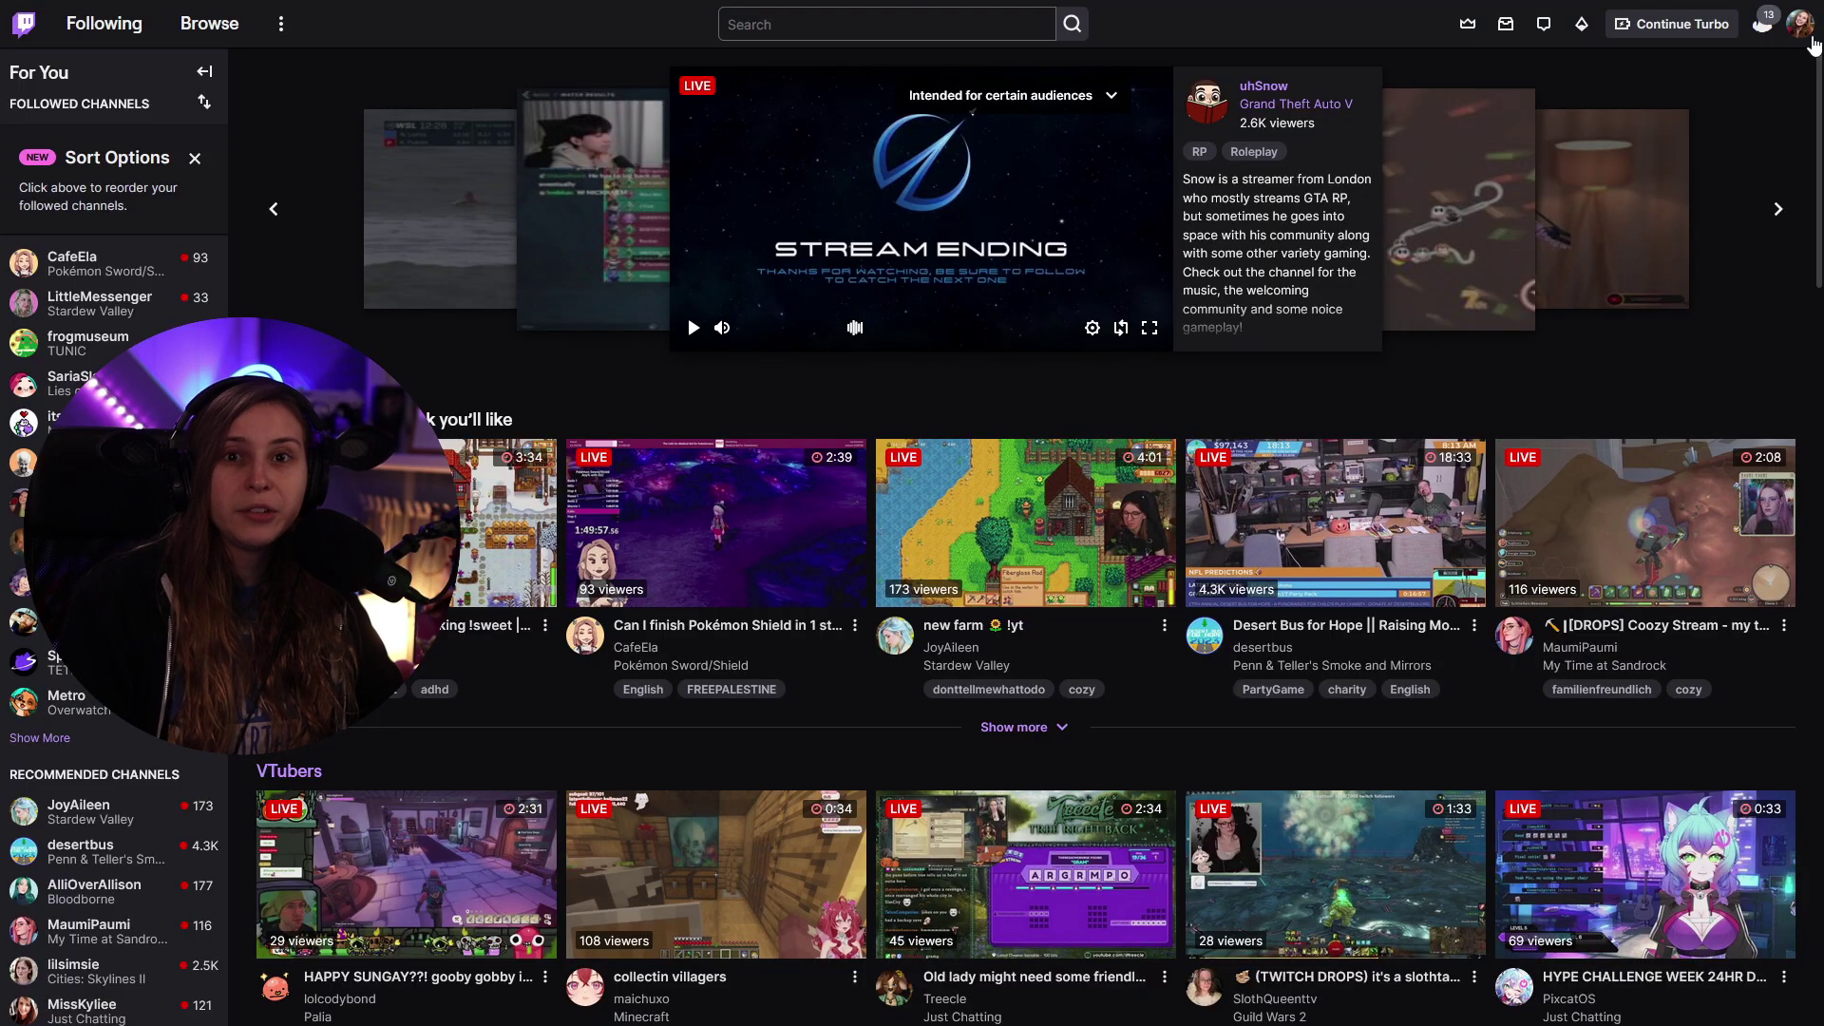
Step: Switch to Twitch, open your own channel, and send "/mod streamelements" in its chat to make the bot a moderator
left_click(1799, 23)
left_click(1734, 141)
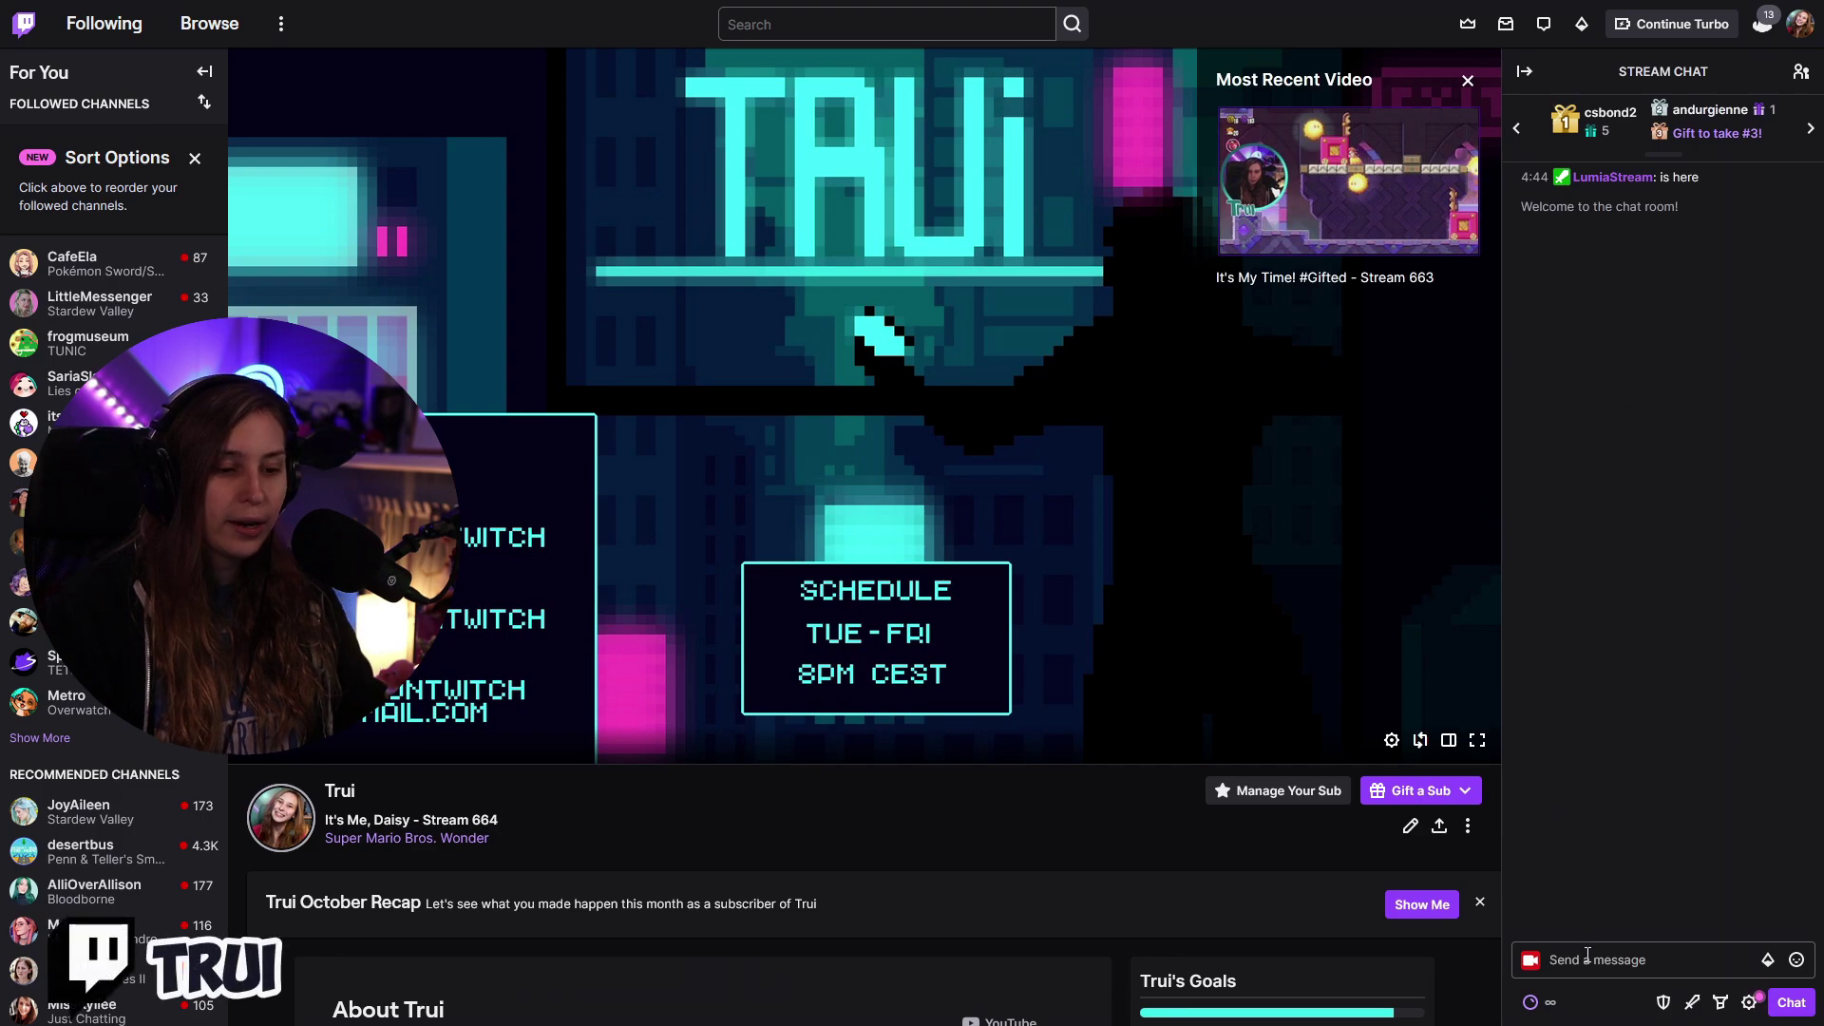
left_click(1633, 959)
type("/mod streamelements")
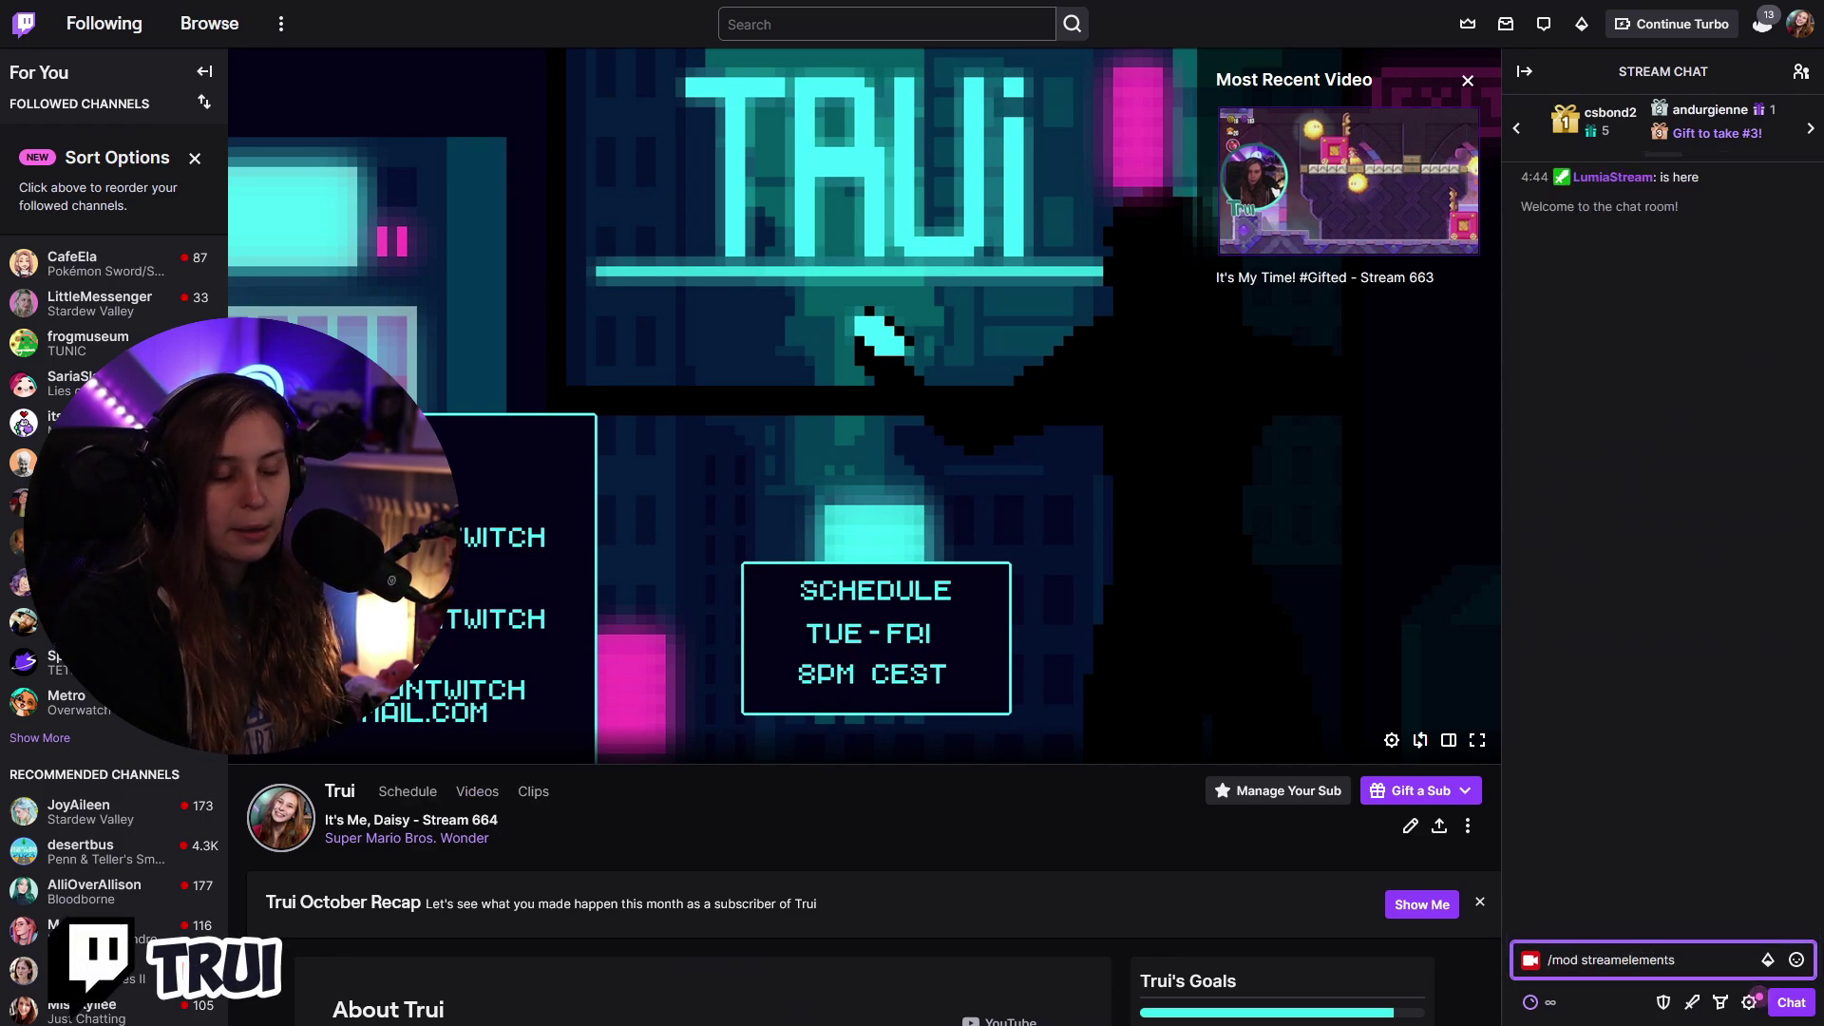
key("Return")
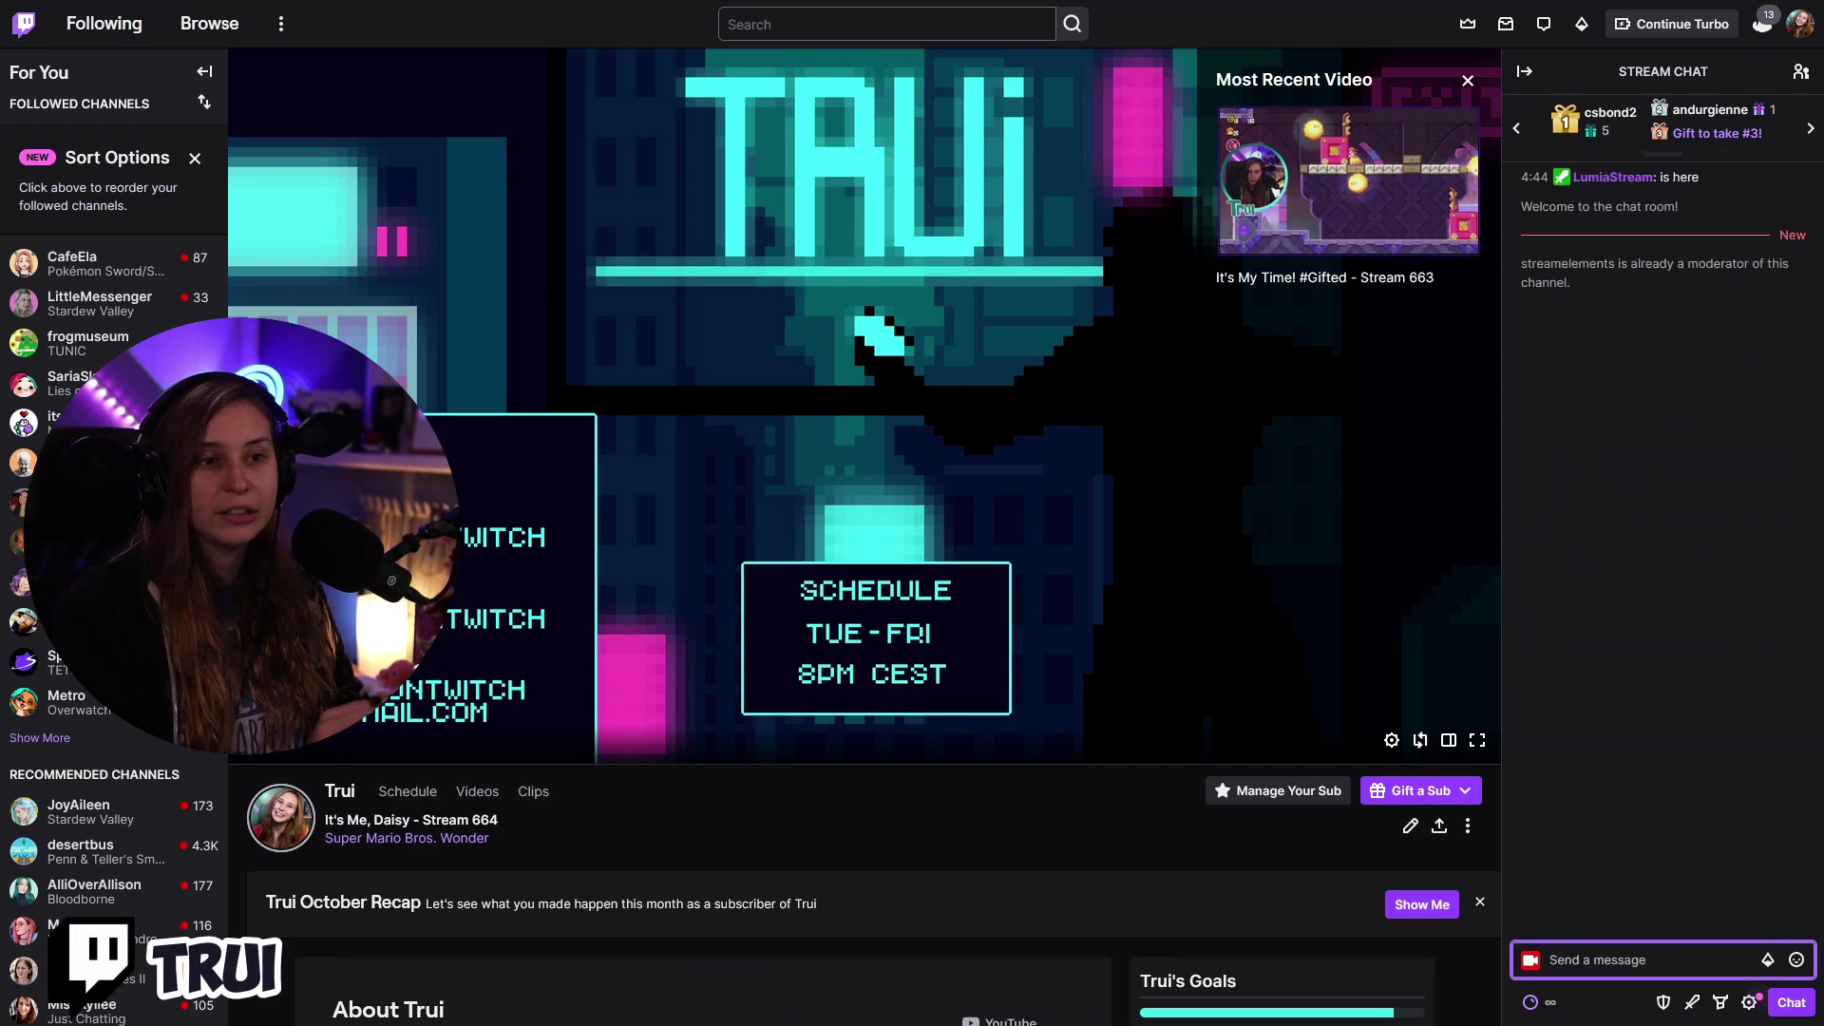
left_click_drag(1612, 331, 1523, 264)
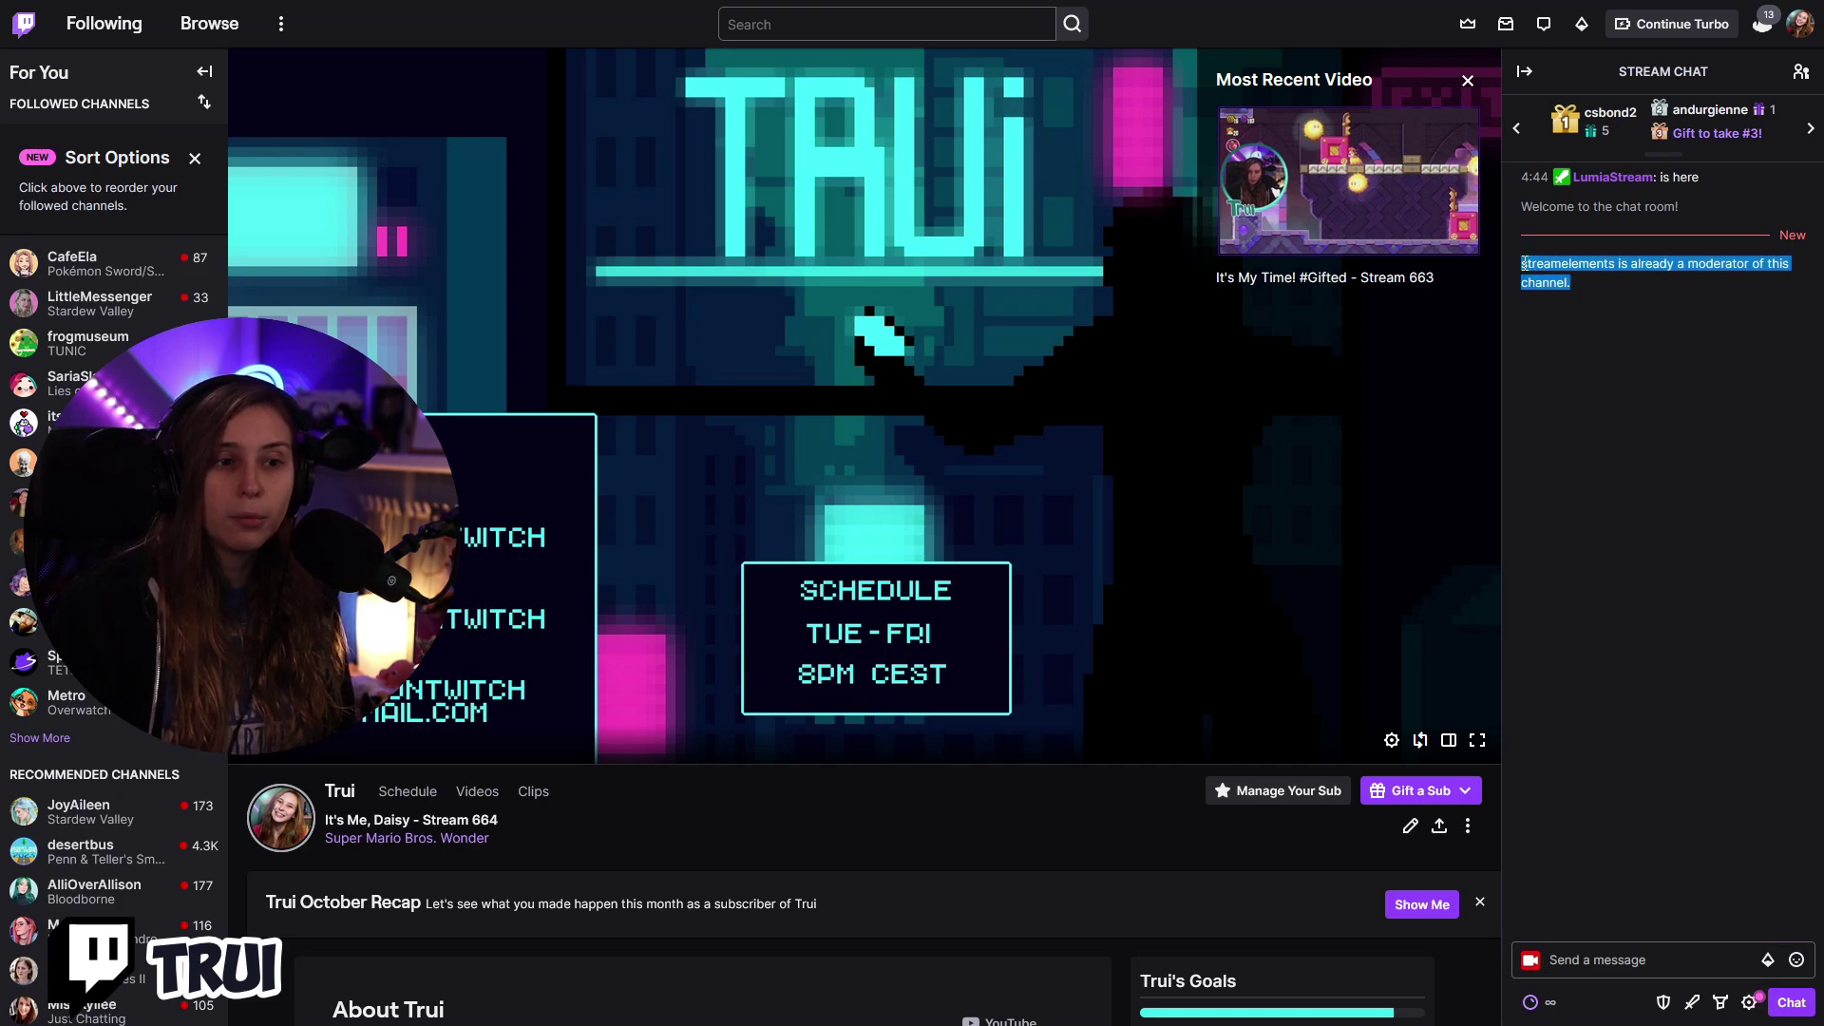
left_click(1685, 438)
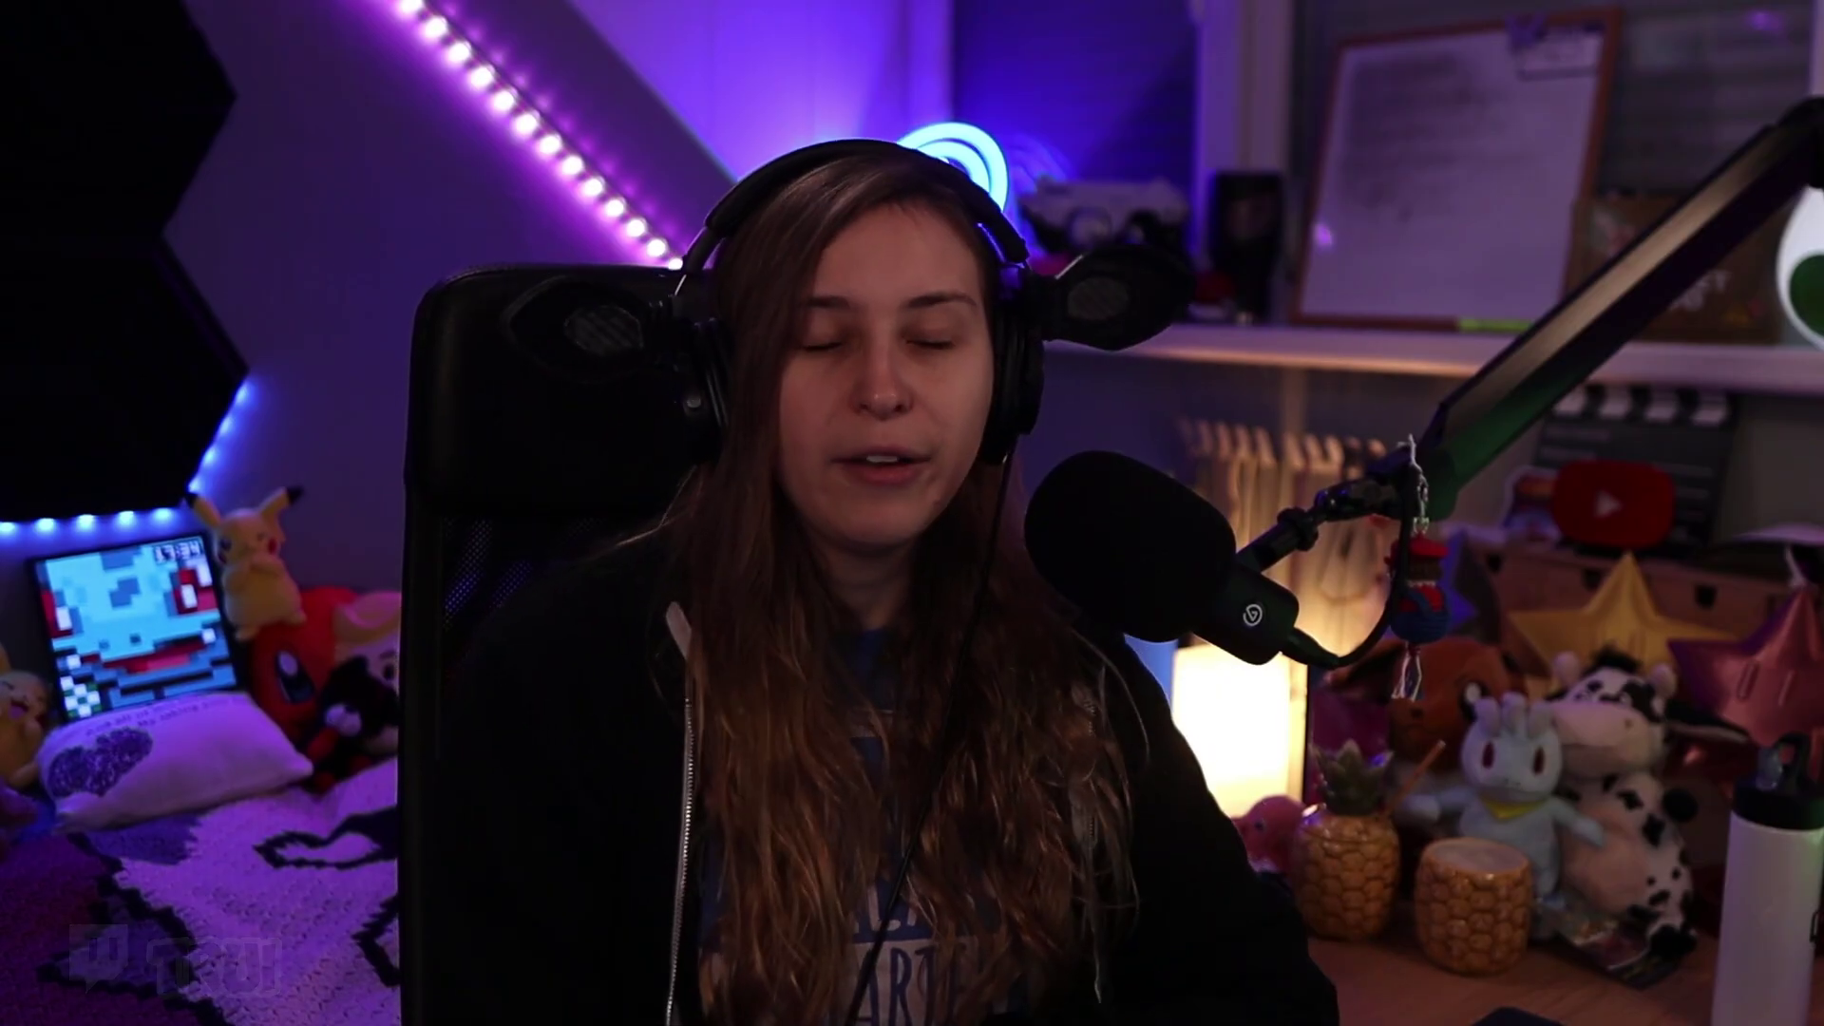